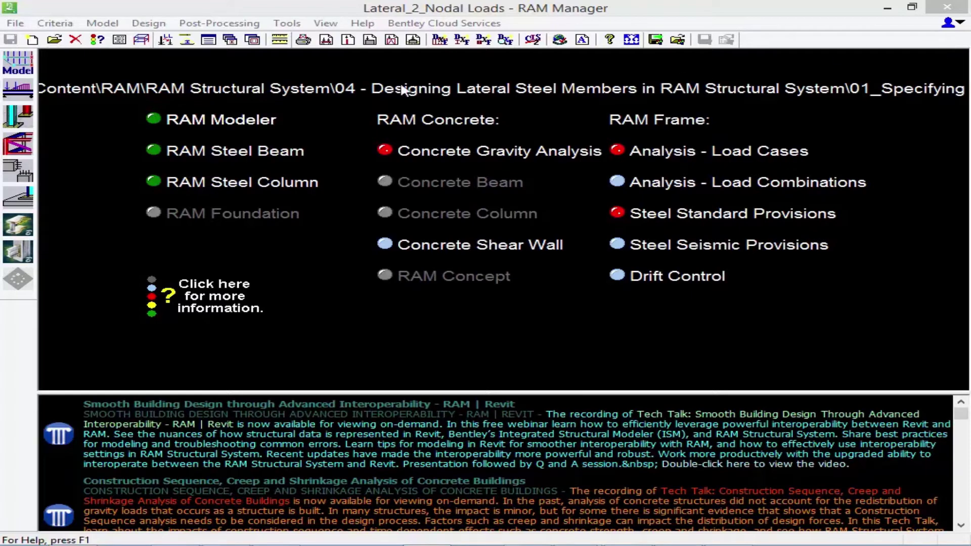
- Switch to RAM Frame and set the Typical story diaphragm to Rigid and the Roof diaphragm to Flexible / None, accepting the warnings
click(16, 145)
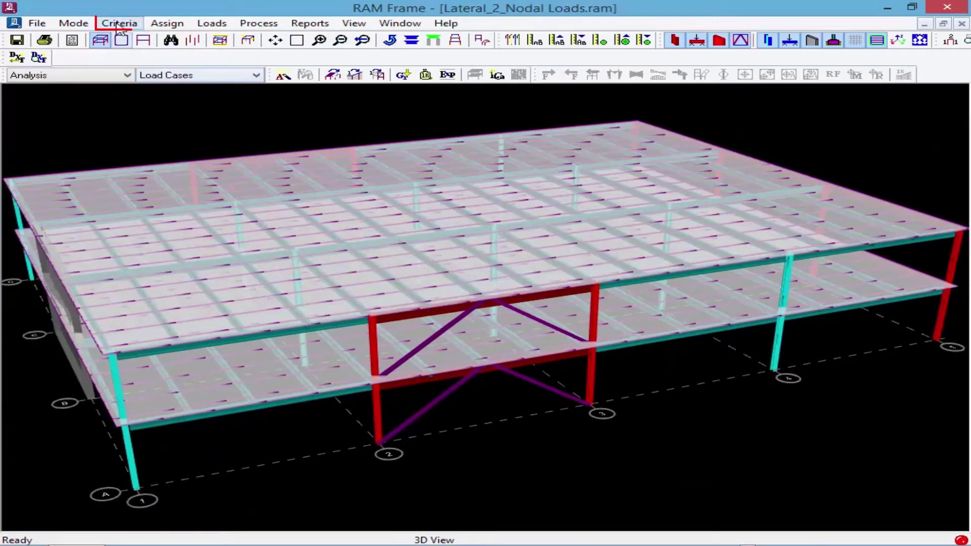
click(117, 24)
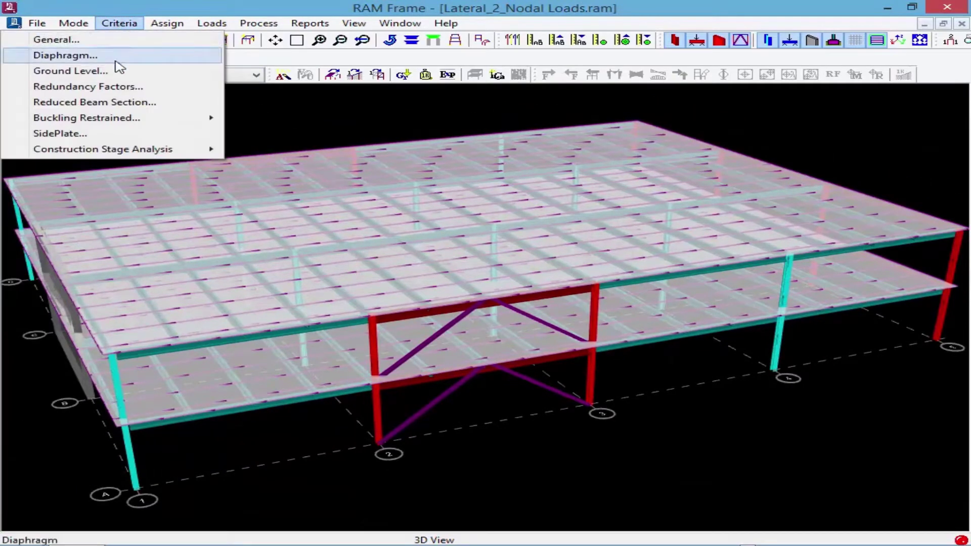
click(116, 57)
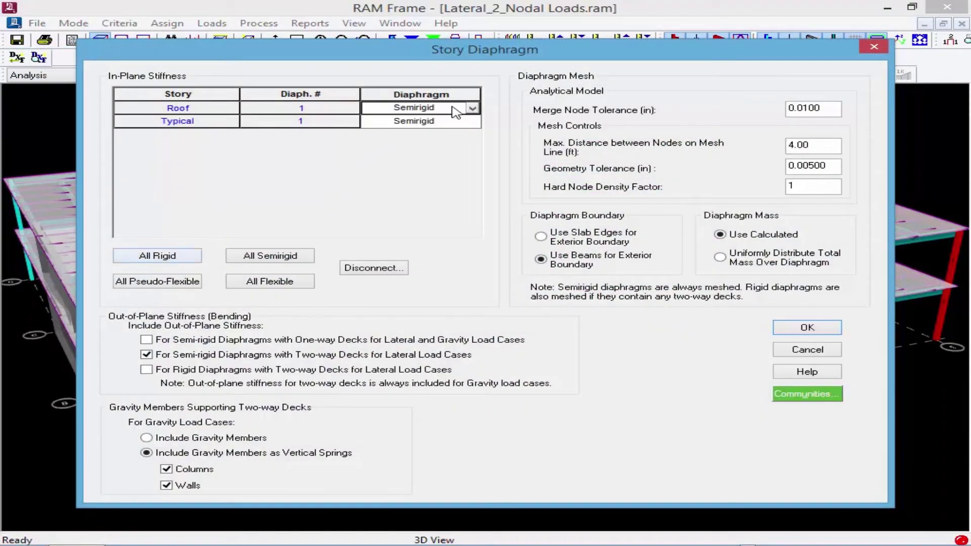
click(473, 121)
click(399, 134)
click(473, 107)
click(472, 108)
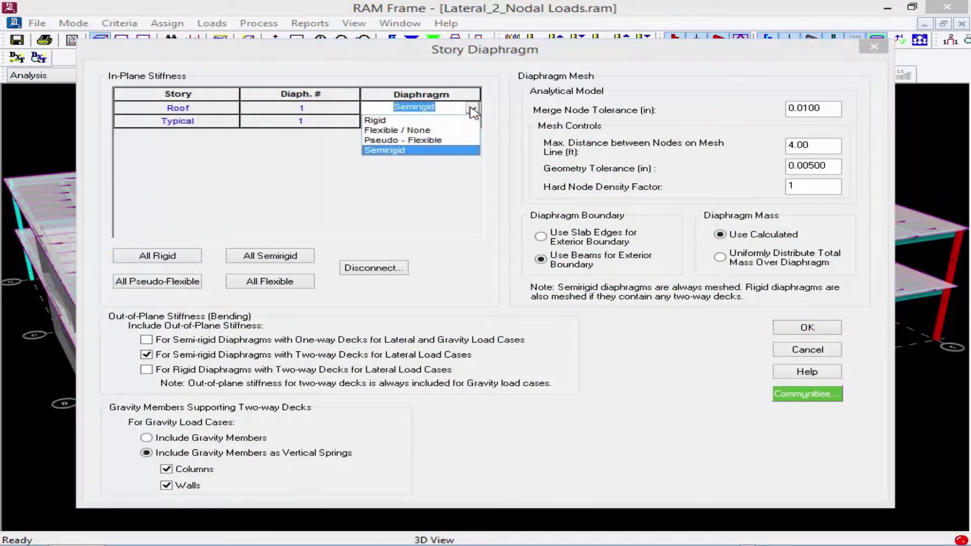
click(399, 130)
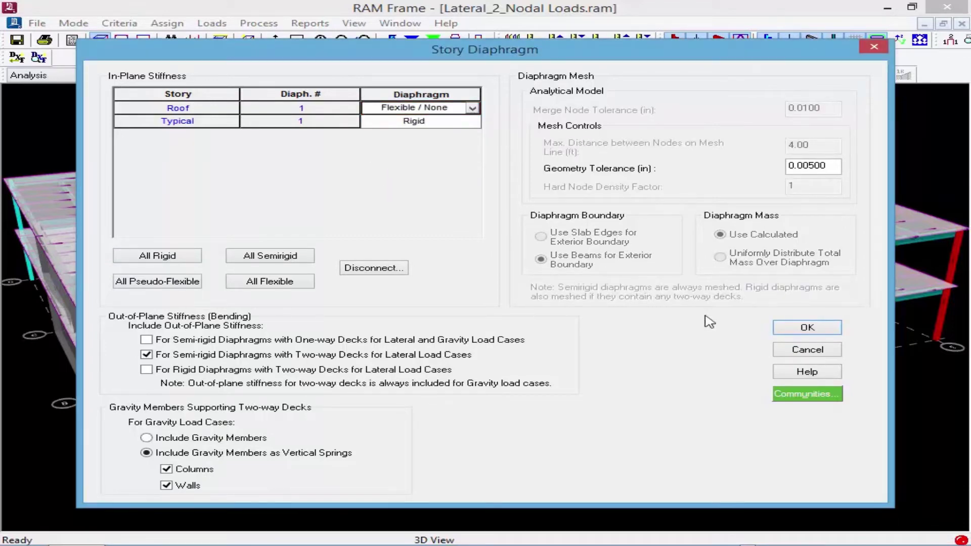
click(792, 335)
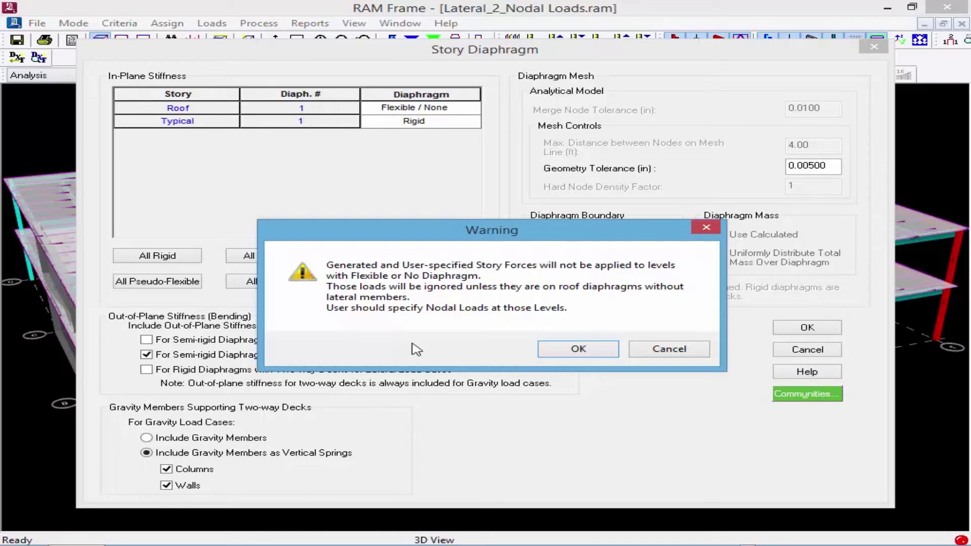
click(580, 349)
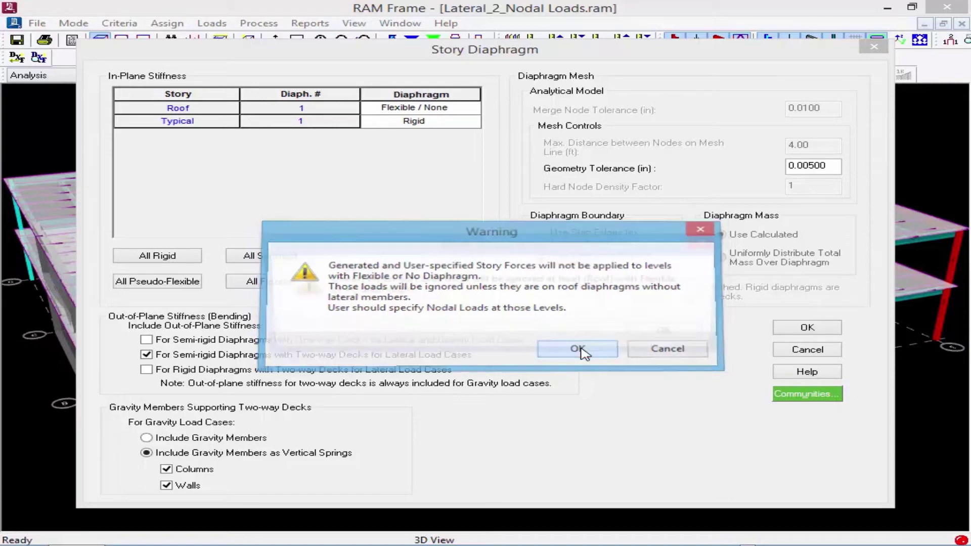
click(673, 333)
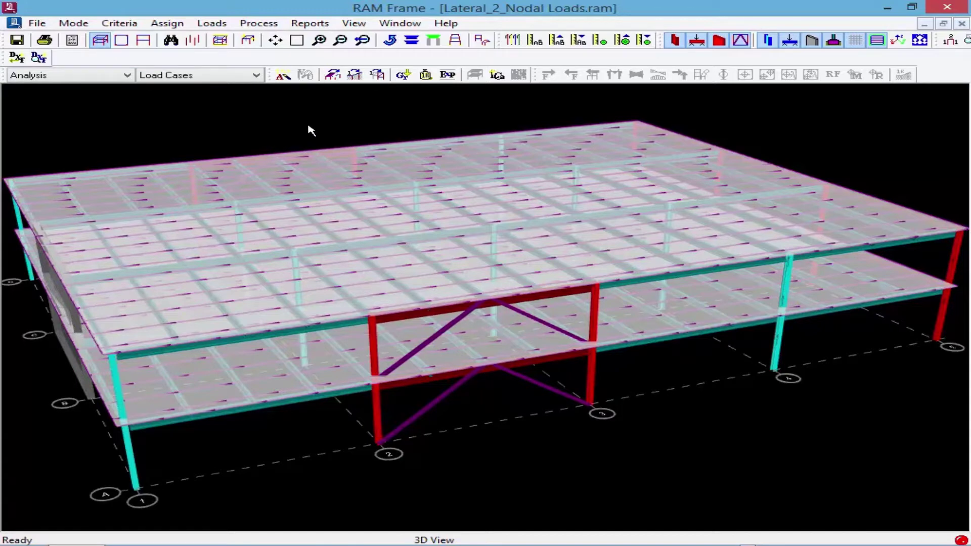
- Review the load cases defined in the model, including the seismic ones, without changing them
click(210, 26)
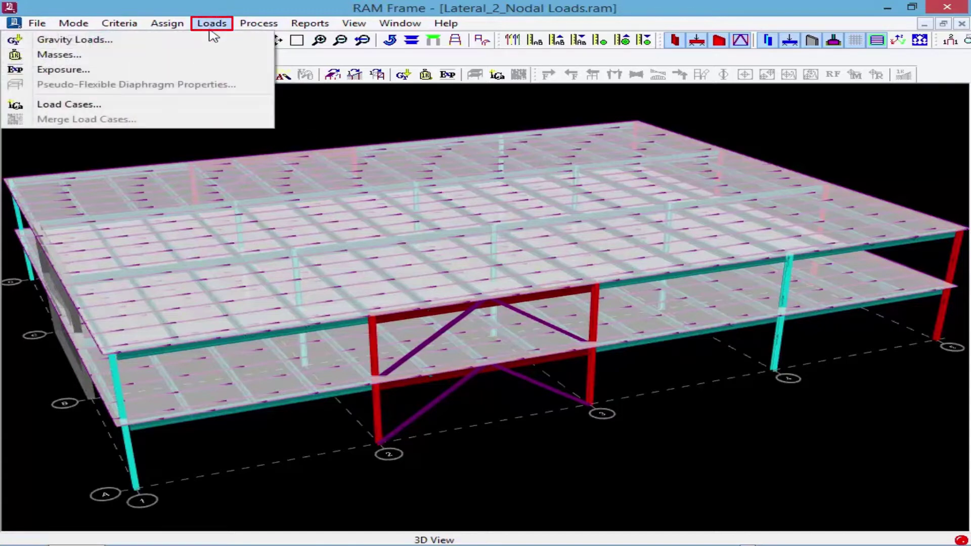
click(189, 104)
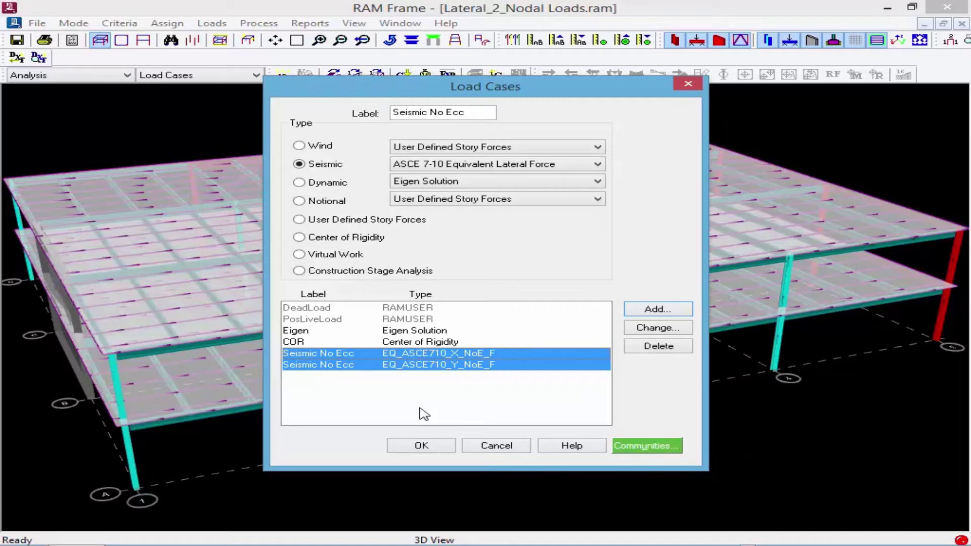
click(489, 447)
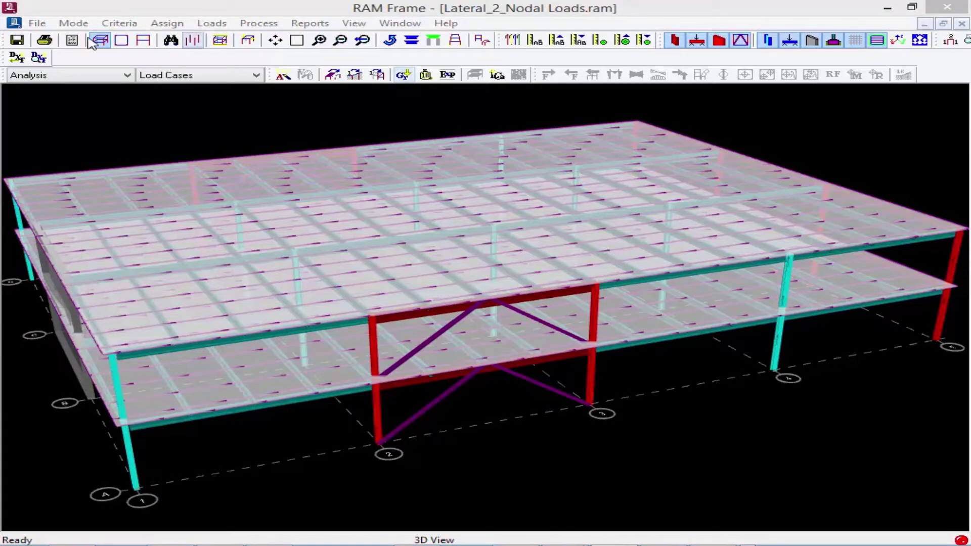
- Leave RAM Frame, switch to RAM Modeler and display the elevation of the frame wall on grid line 1 between B and C
click(32, 23)
click(45, 220)
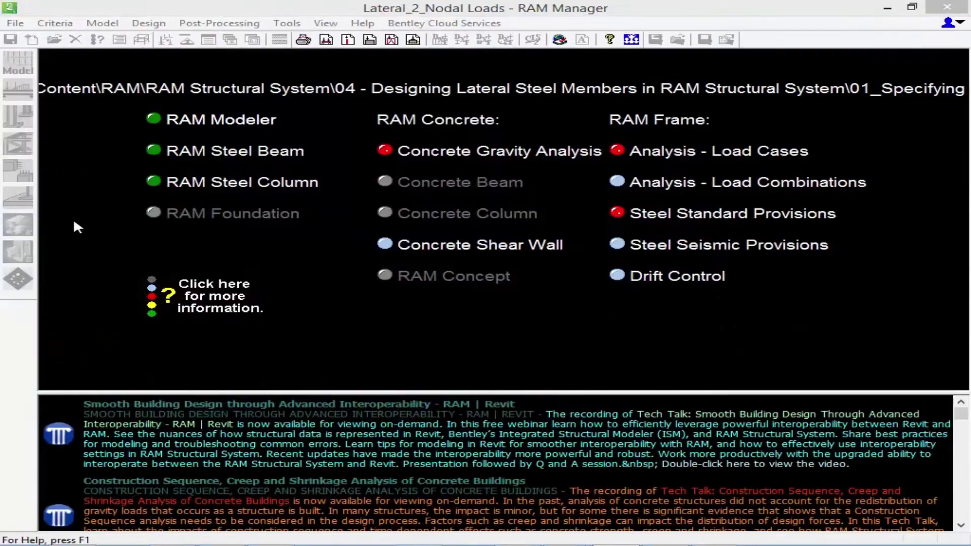
click(30, 73)
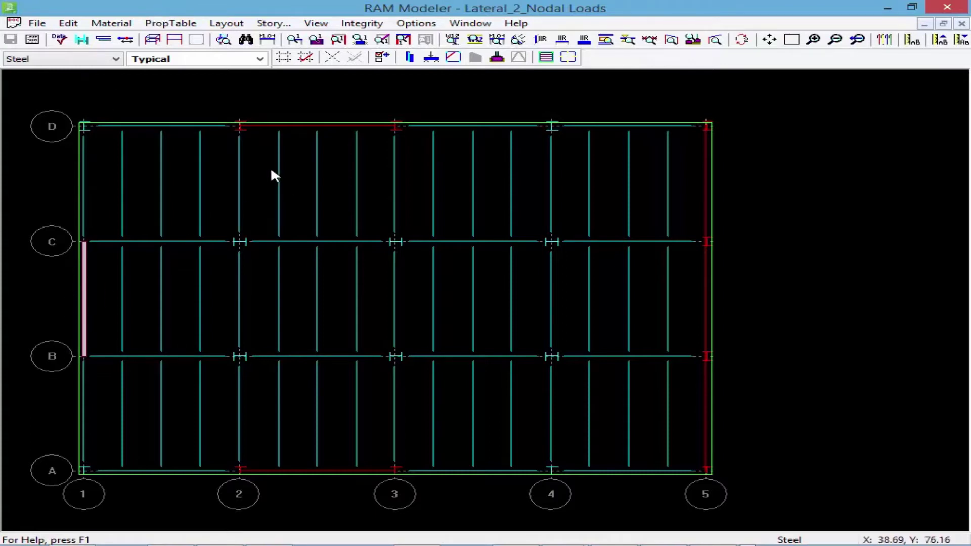
click(175, 43)
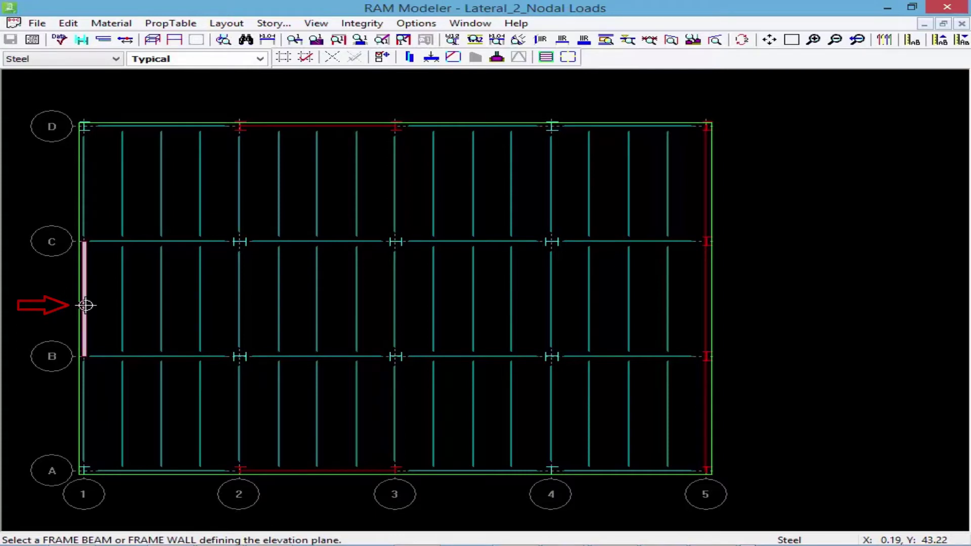
click(85, 306)
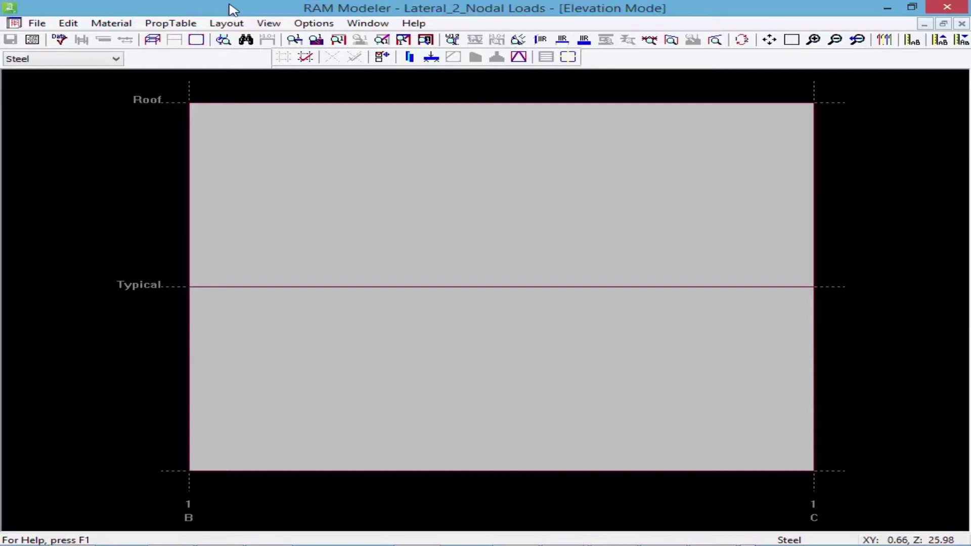
- Add a nodal load case labelled Seismic X with the load type Seismic
click(569, 58)
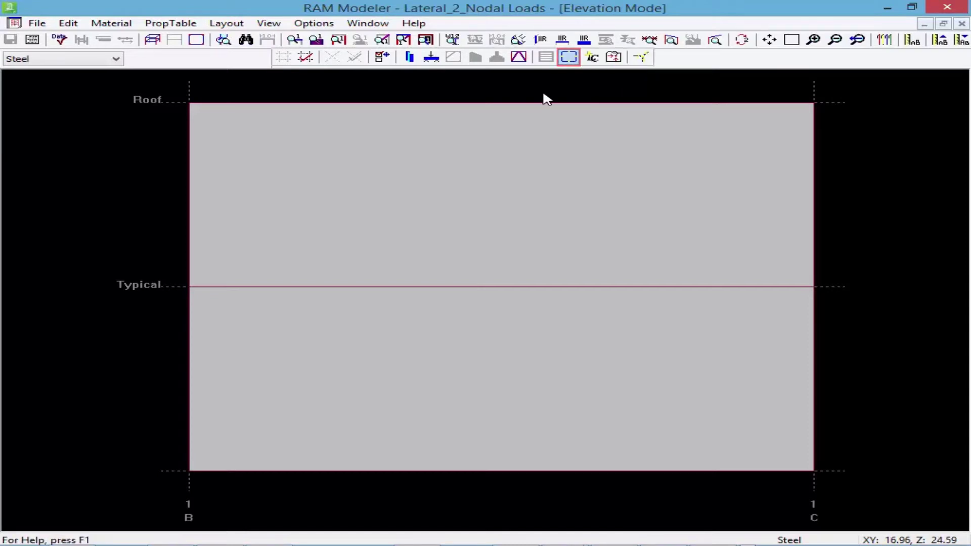
click(592, 57)
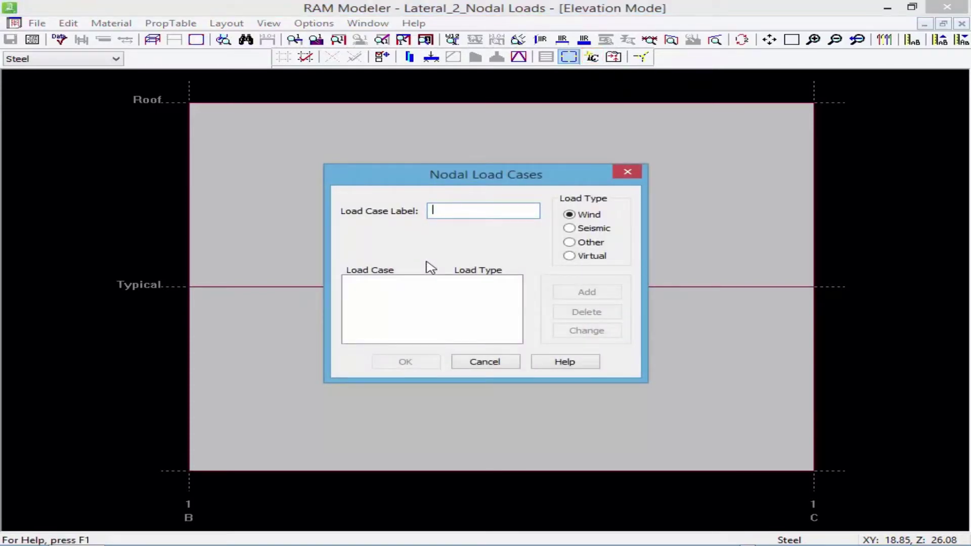
text(Seis)
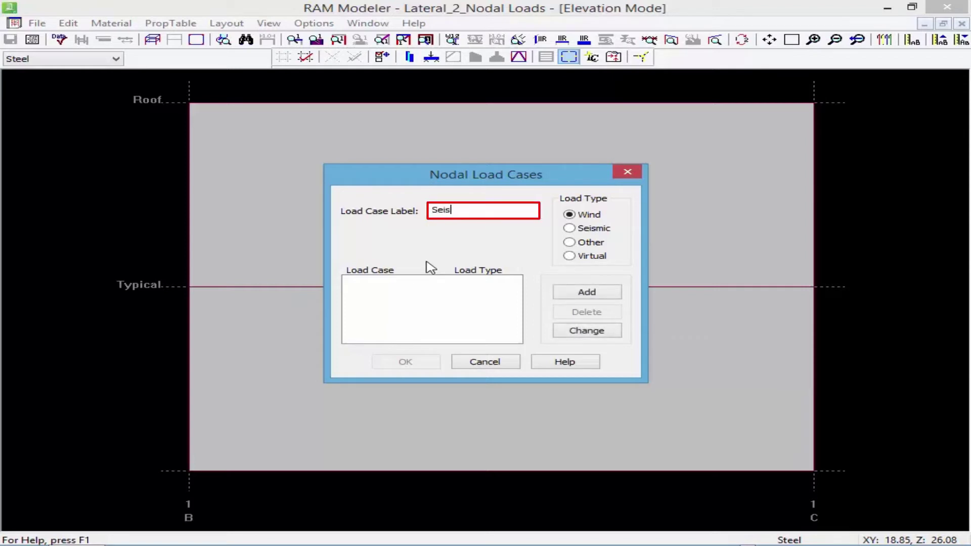
text(mic X)
click(585, 227)
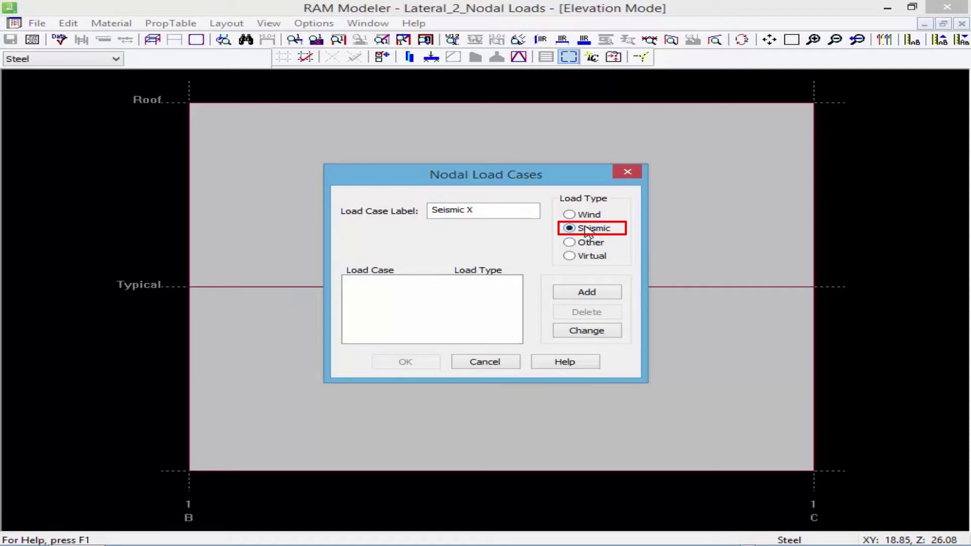
click(587, 292)
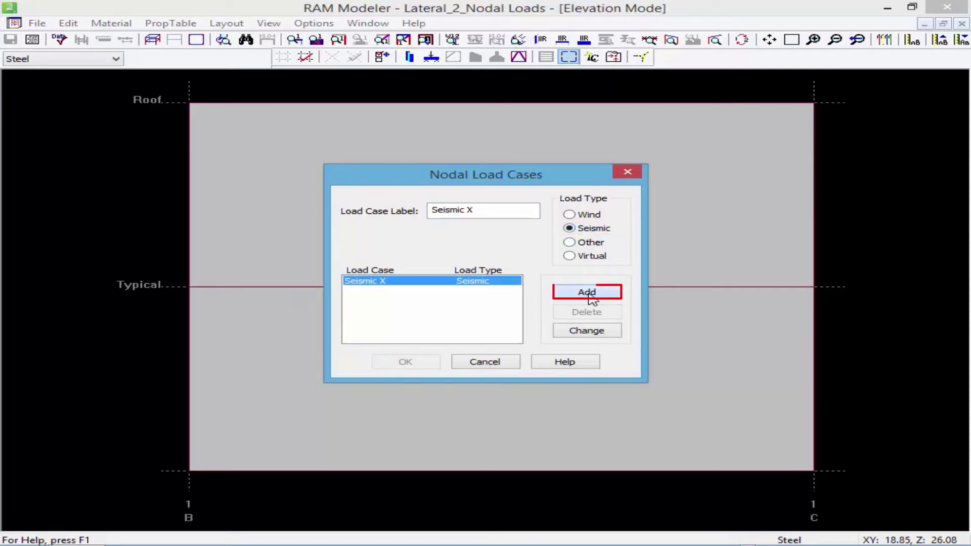
- Add a second Seismic nodal load case labelled Seismic Y and accept the nodal load cases
click(484, 211)
key(BackSpace)
text(Y)
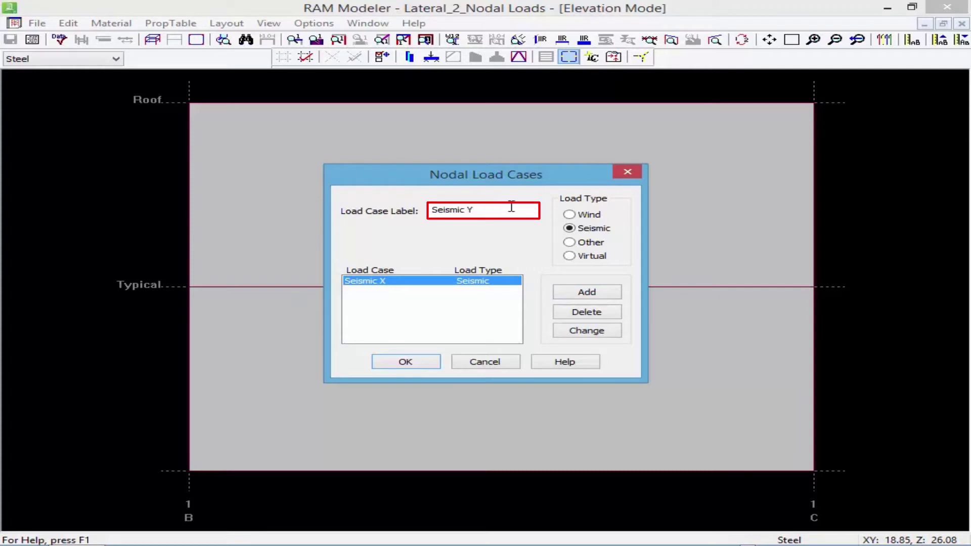
click(580, 293)
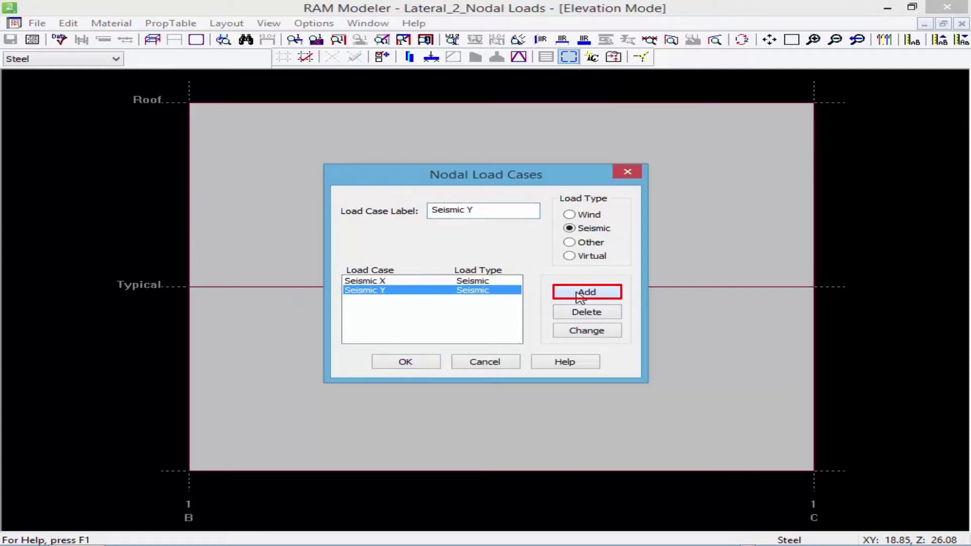
click(404, 363)
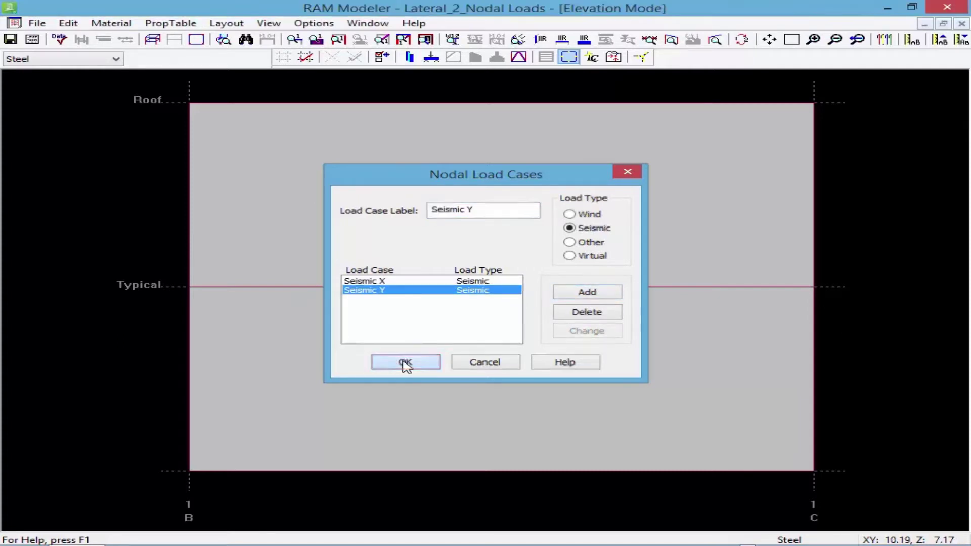
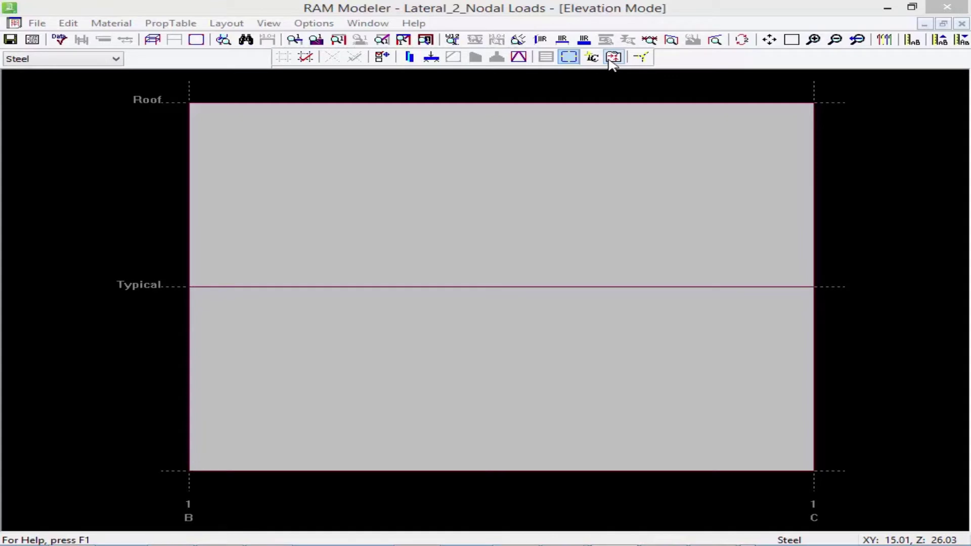
- Add a nodal load property labelled BF EQX with an Fx of 1.2 kips
click(608, 19)
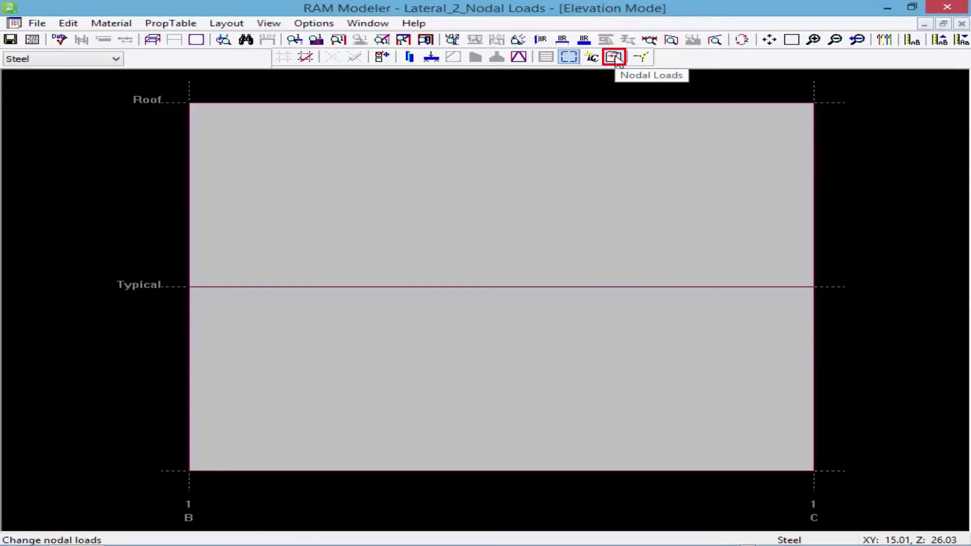
click(615, 58)
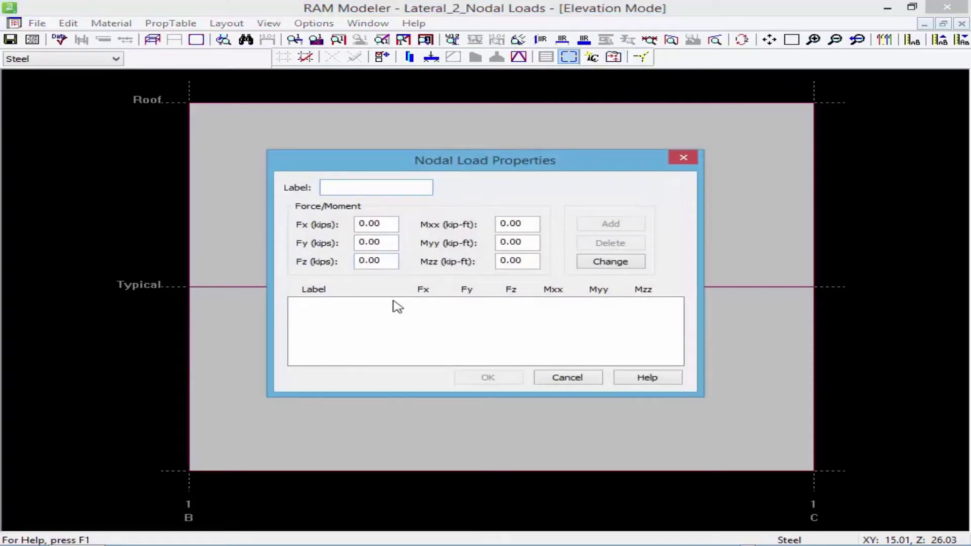
click(384, 188)
text(BF EQX)
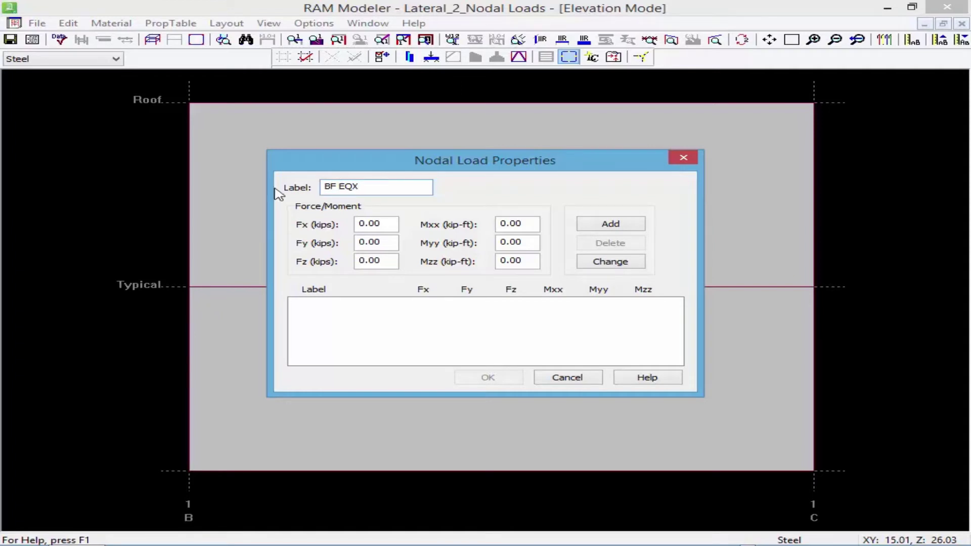
drag(384, 222, 314, 228)
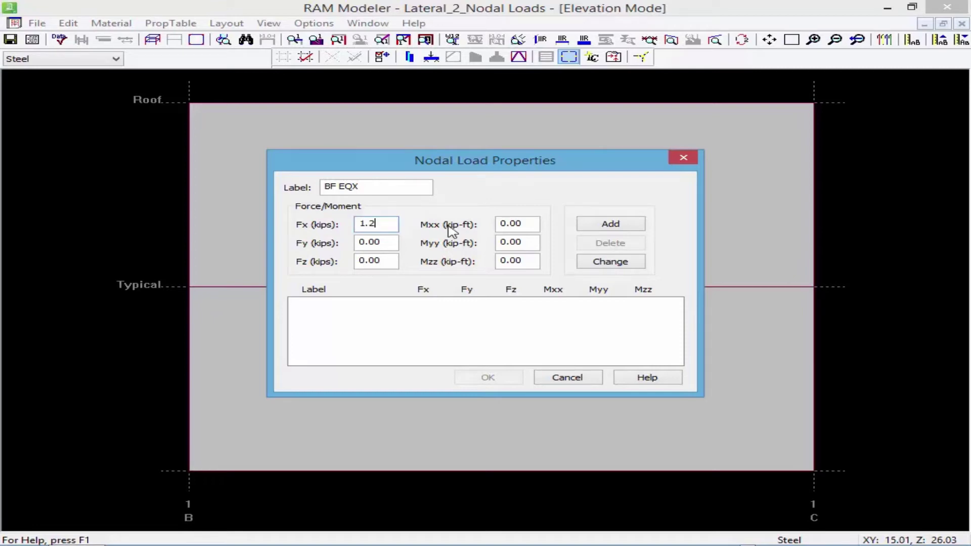
click(626, 227)
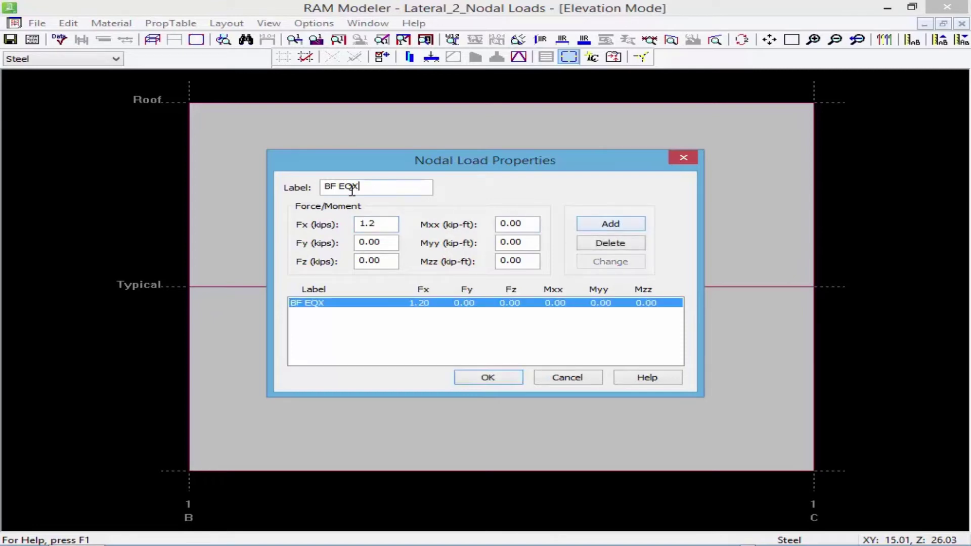
- Add a nodal load property labelled SW EQY with Fx 0 and Fy 1.2 kips
text(SW)
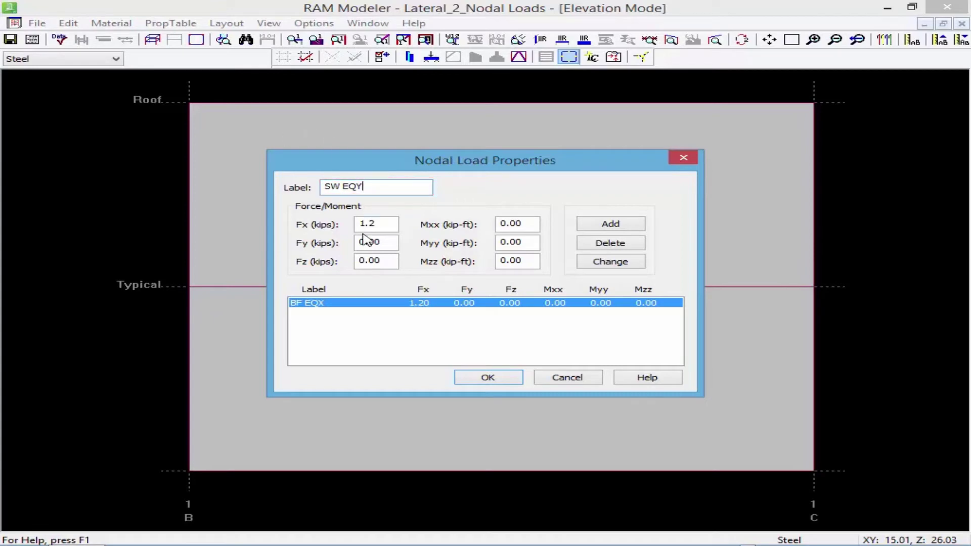
key(Tab)
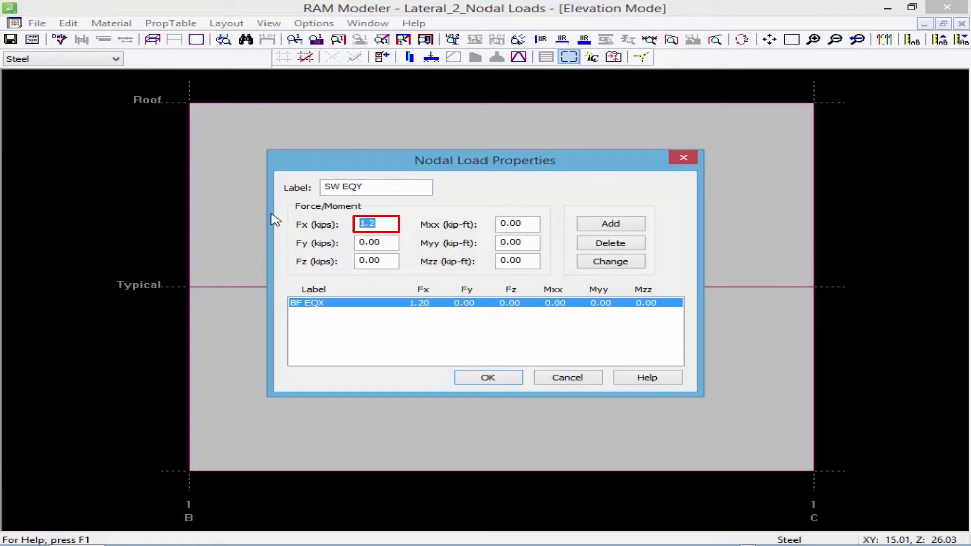
text(0)
key(Tab)
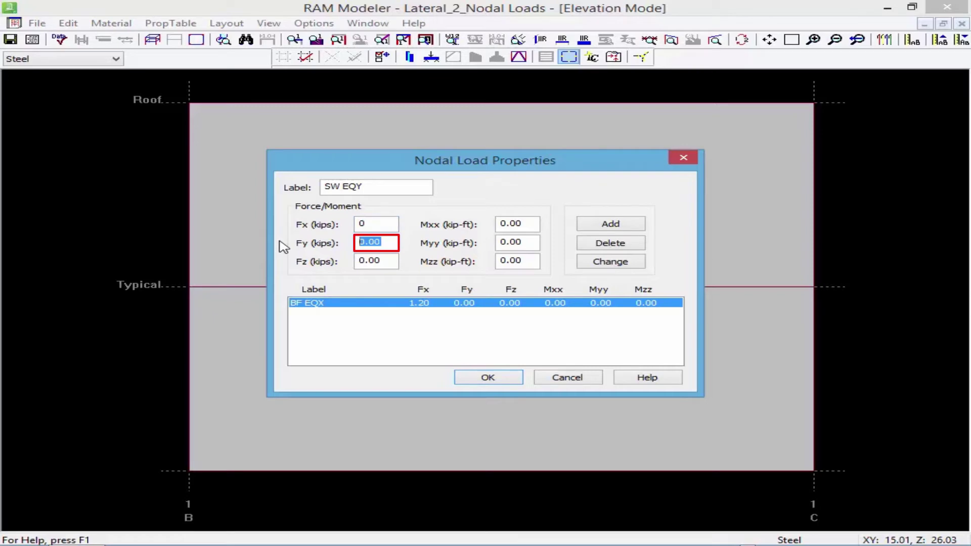
text(1.2)
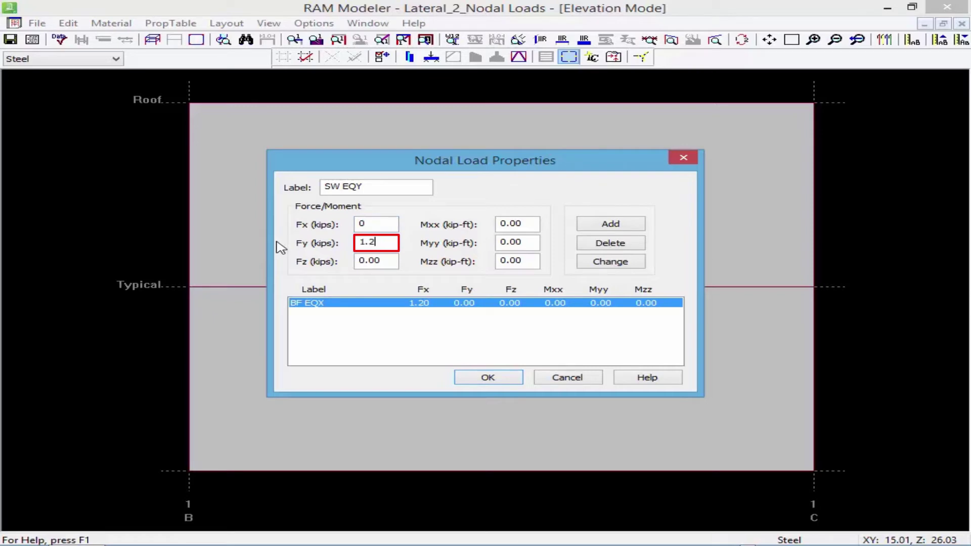
click(611, 225)
- Add a nodal load property labelled MF EQY with an Fy of 0.6 kips and accept the nodal load properties
drag(386, 188, 247, 186)
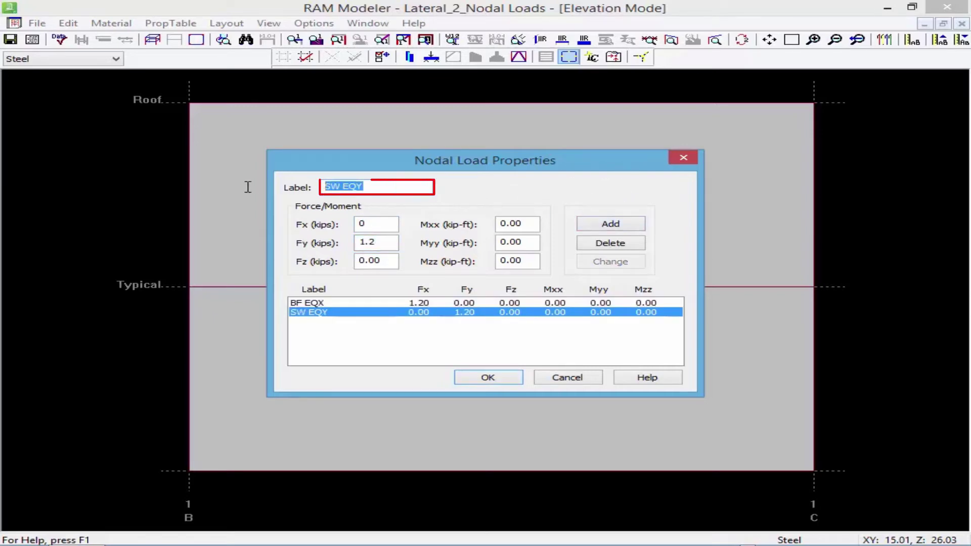
text(MF EQ)
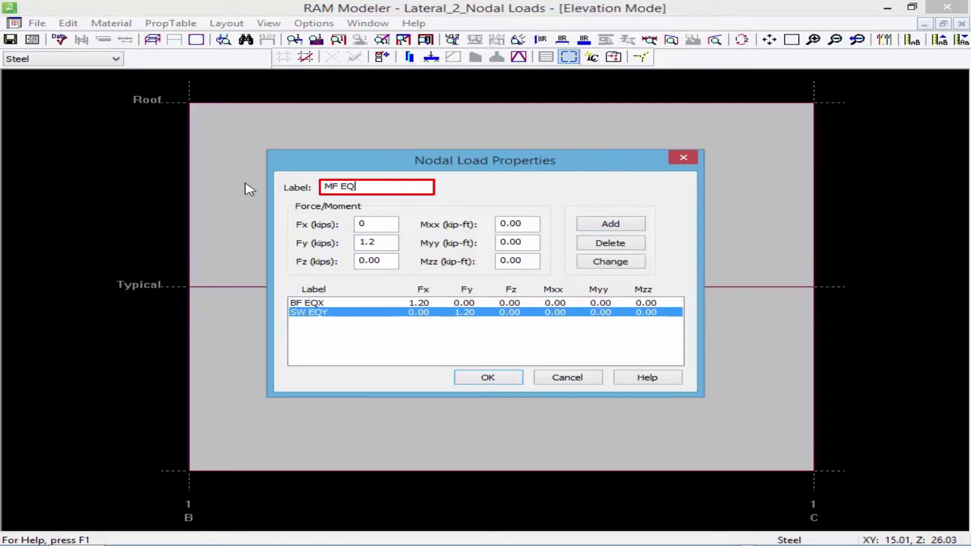
text(Y)
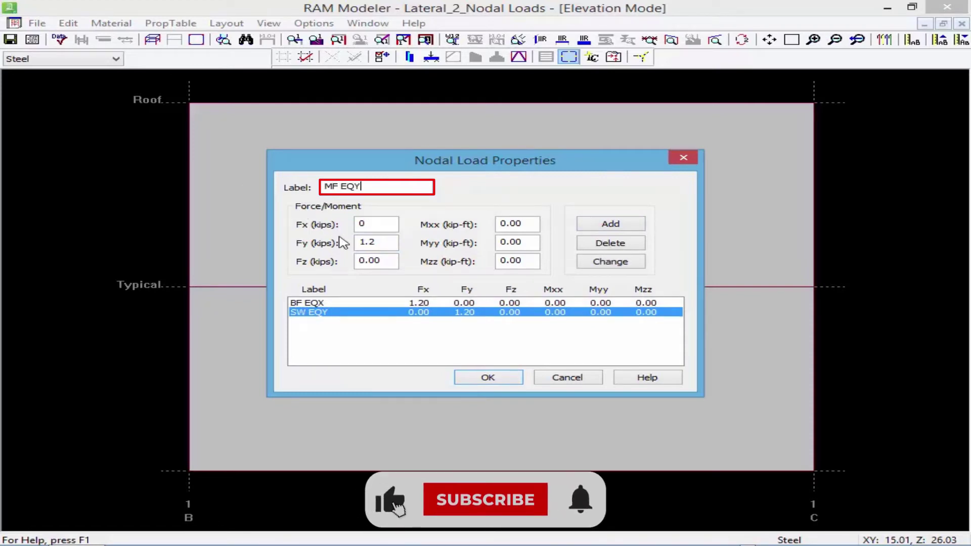
drag(375, 243, 357, 242)
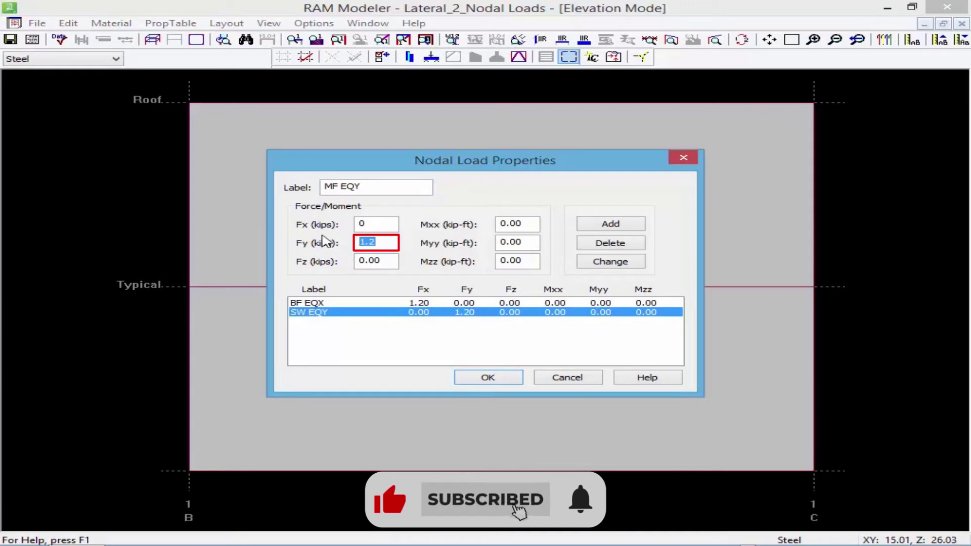
text(0.6)
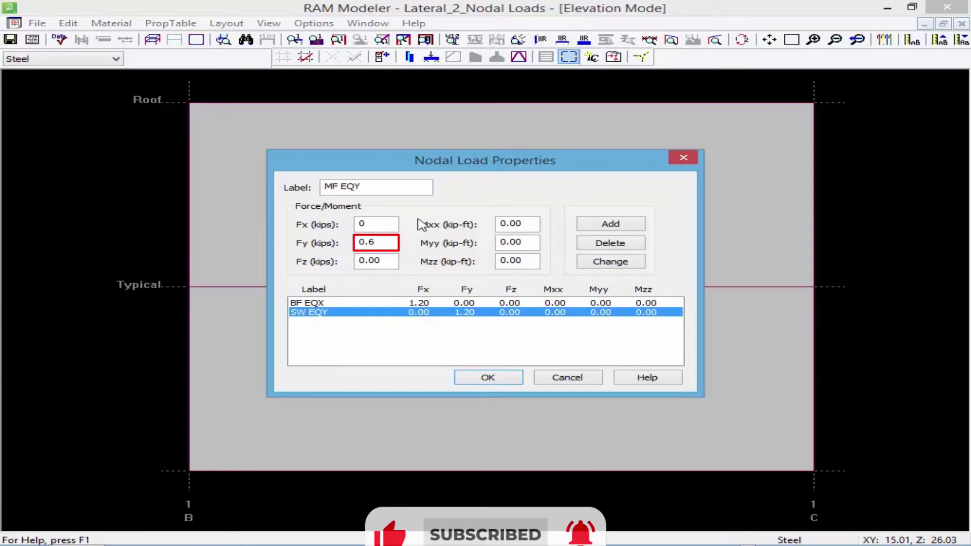
click(613, 225)
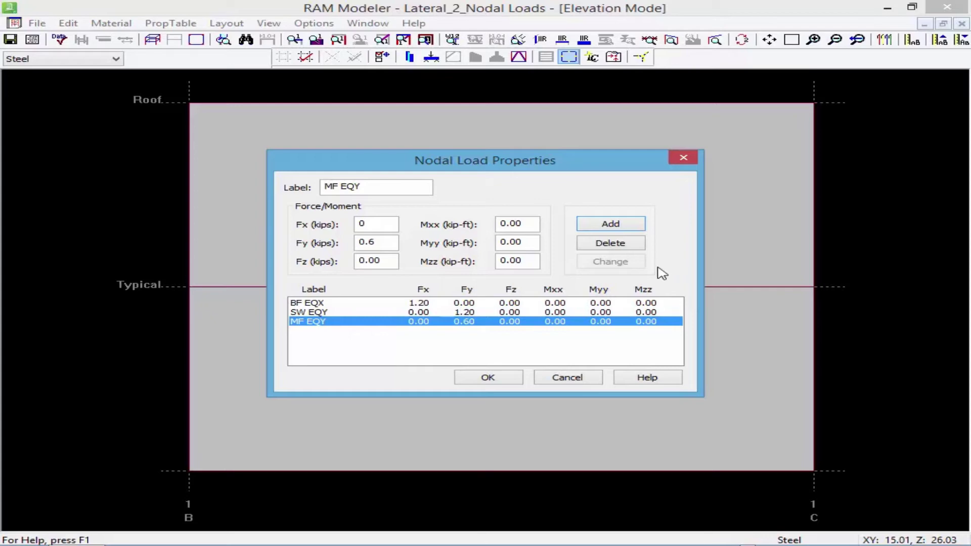
click(488, 378)
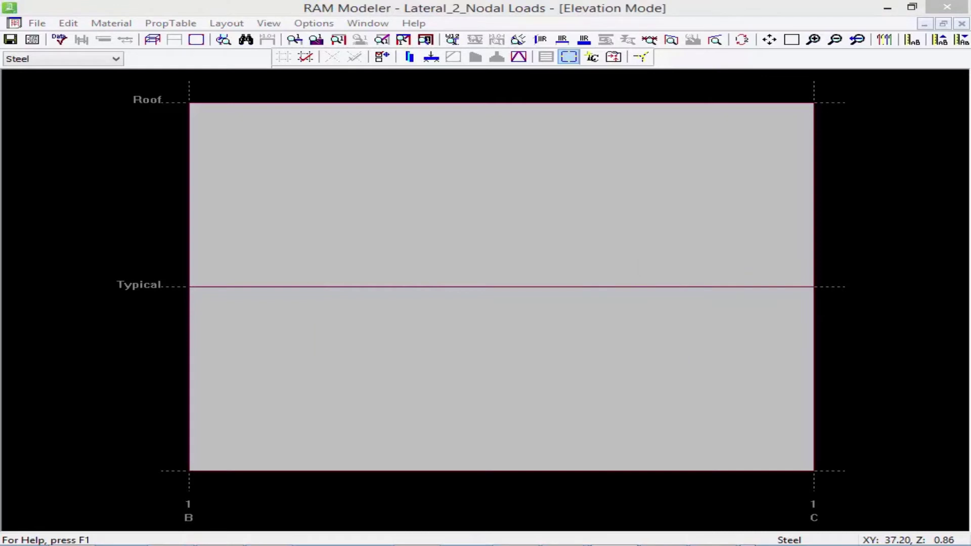
- Place SW EQY nodal loads for the Seismic Y case at both Roof-level corners of the grid 1 shear wall, at grids B and C
click(639, 58)
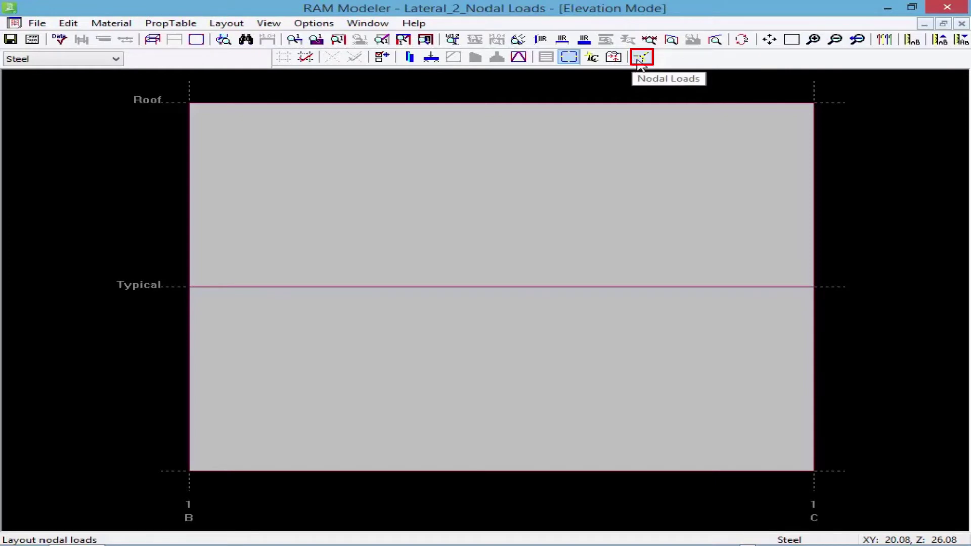
click(639, 59)
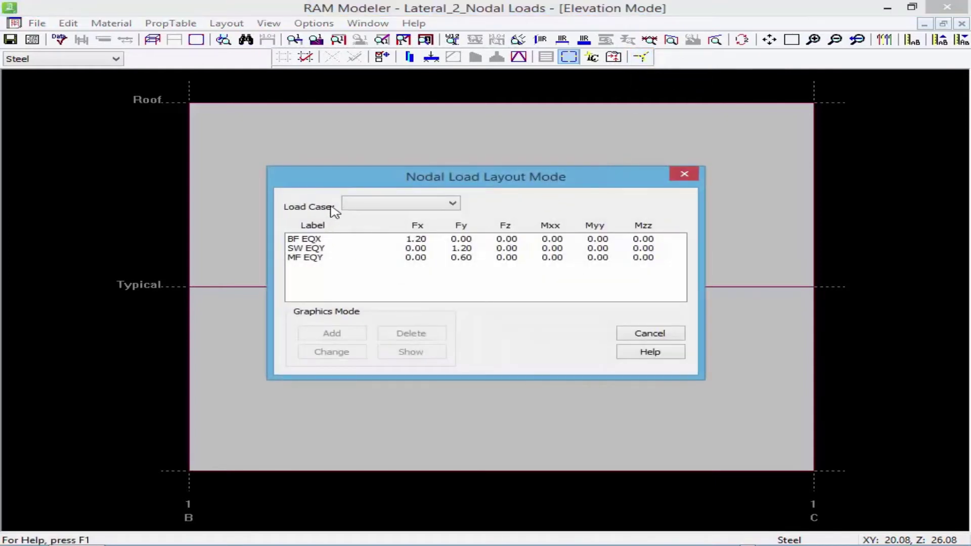
click(371, 204)
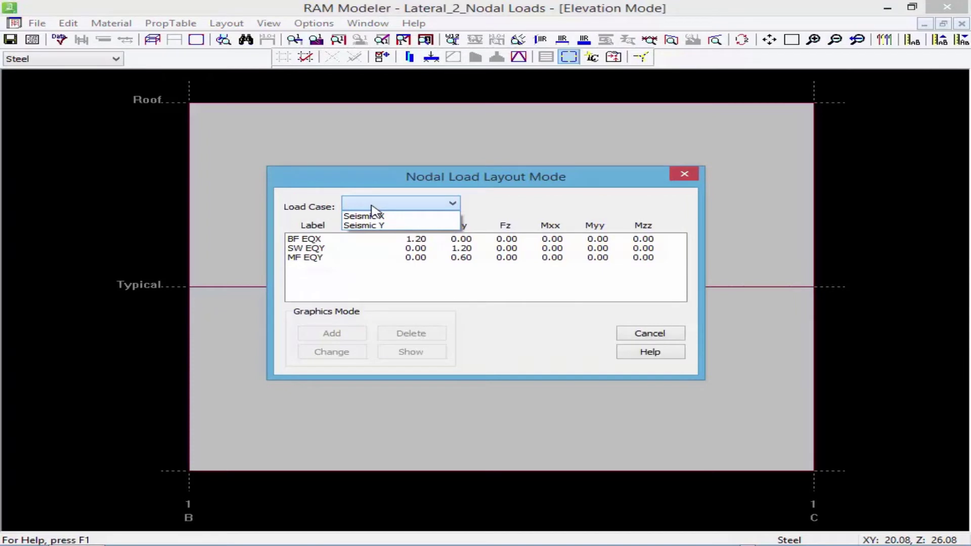
click(374, 225)
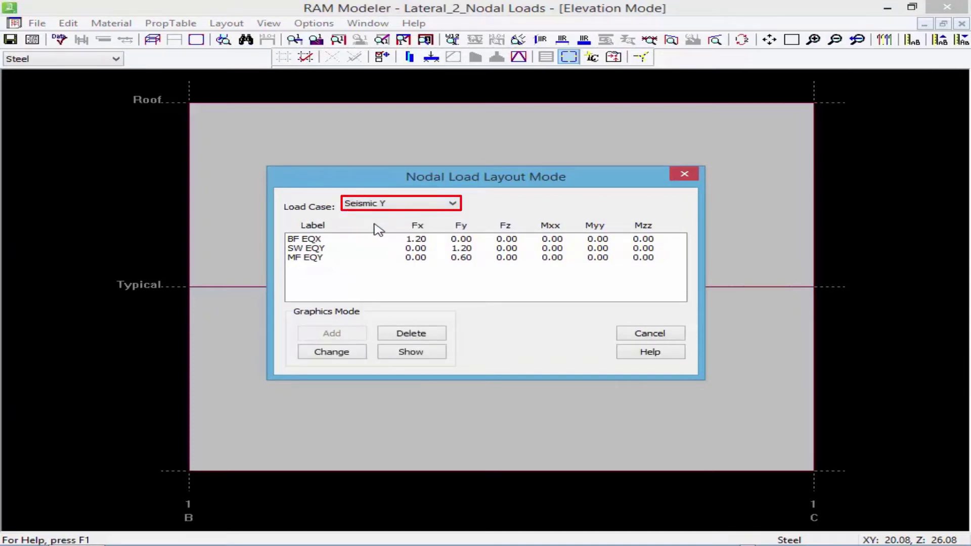
click(311, 250)
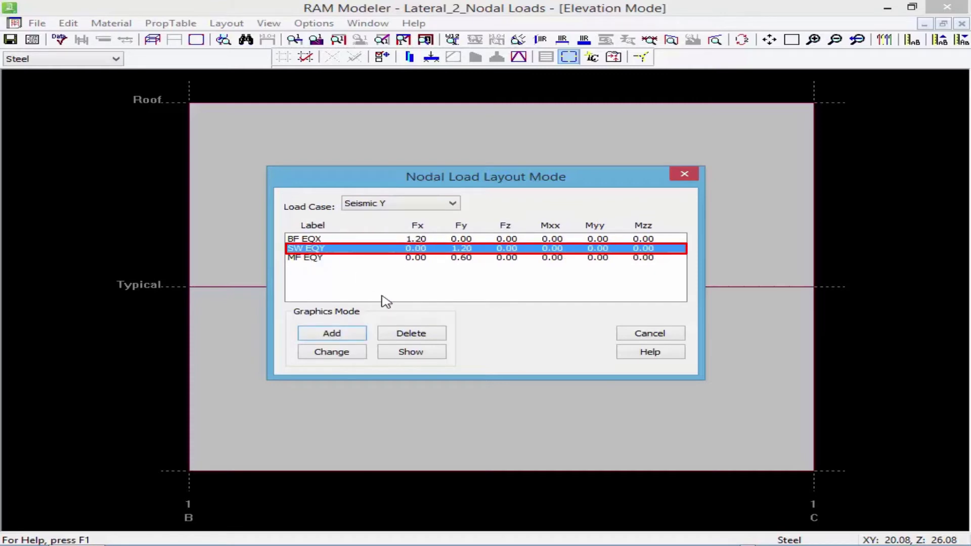
click(329, 337)
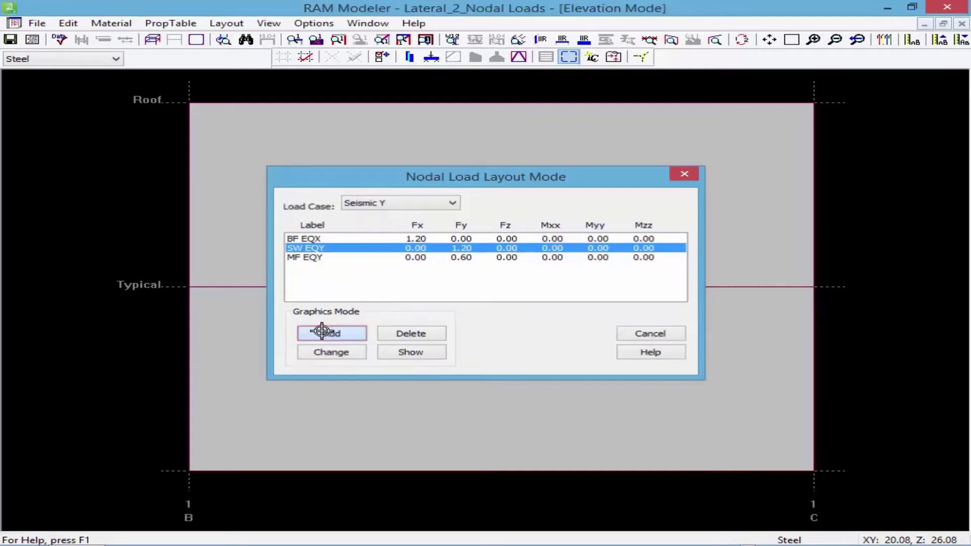
click(187, 100)
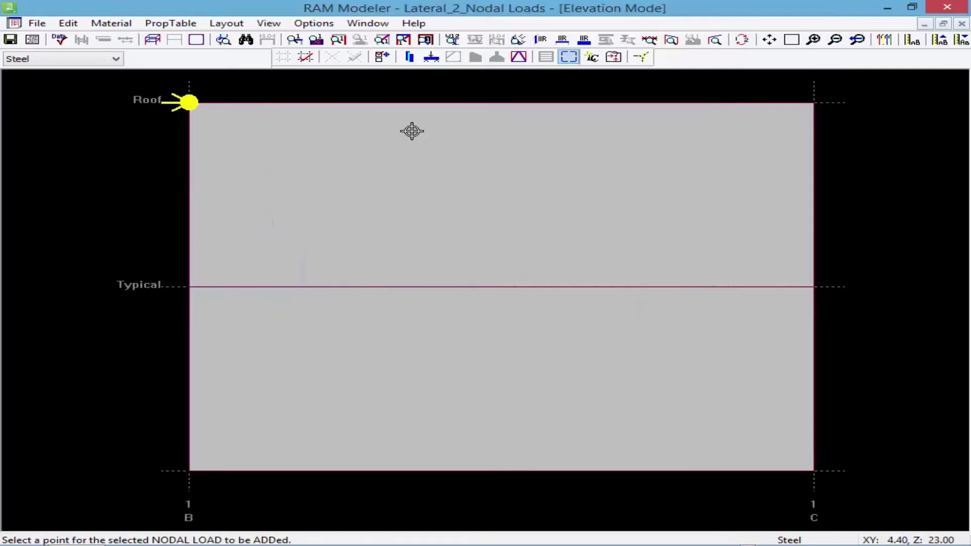
click(810, 102)
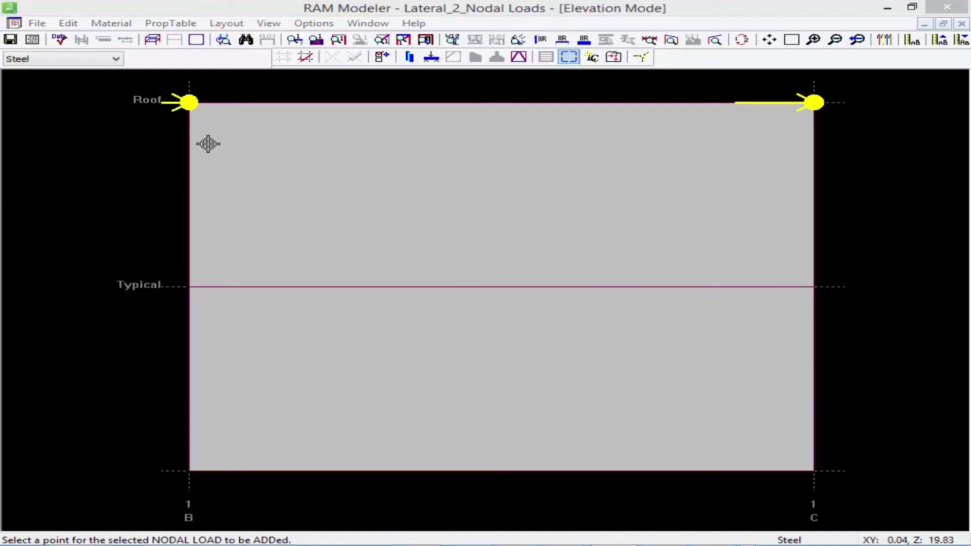
- Return to the floor plan and open the elevation of the moment frame along grid 5
click(196, 39)
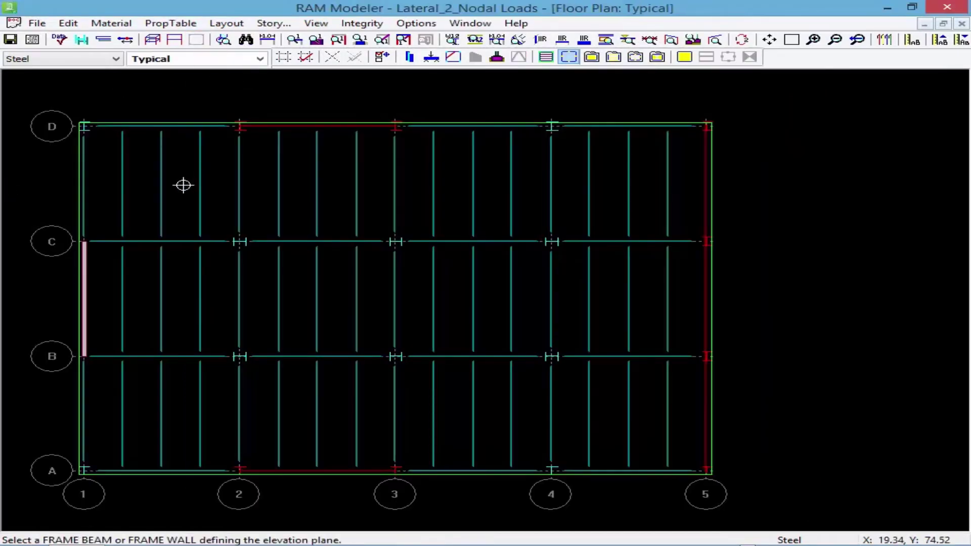
click(174, 39)
click(710, 225)
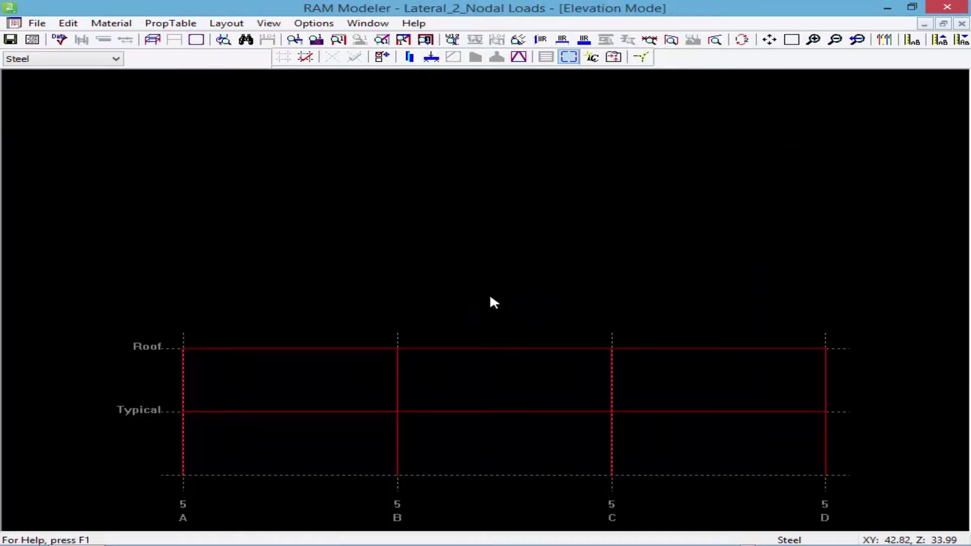
- Place MF EQY nodal loads for the Seismic Y case at the Roof-level nodes of the grid 5 frame at grids A, B, C and D
click(642, 57)
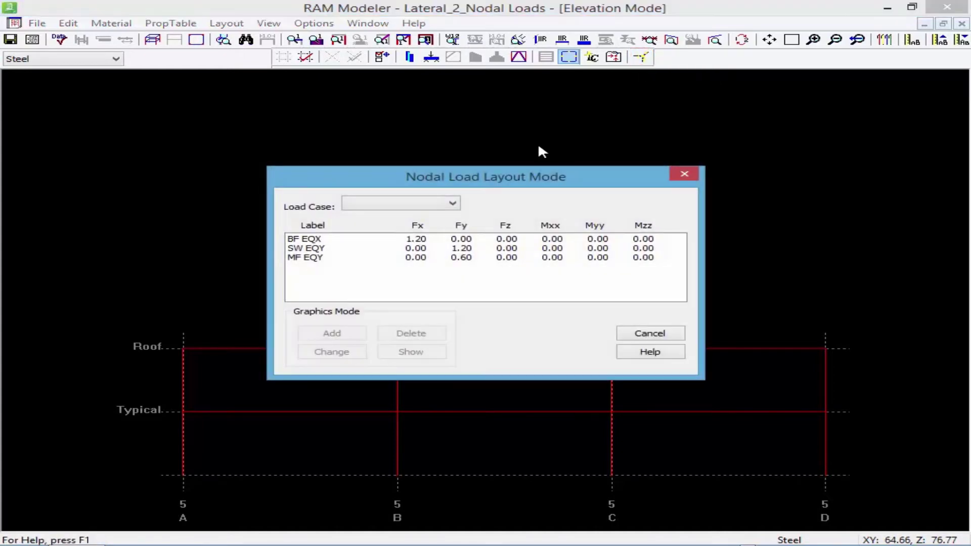
click(353, 203)
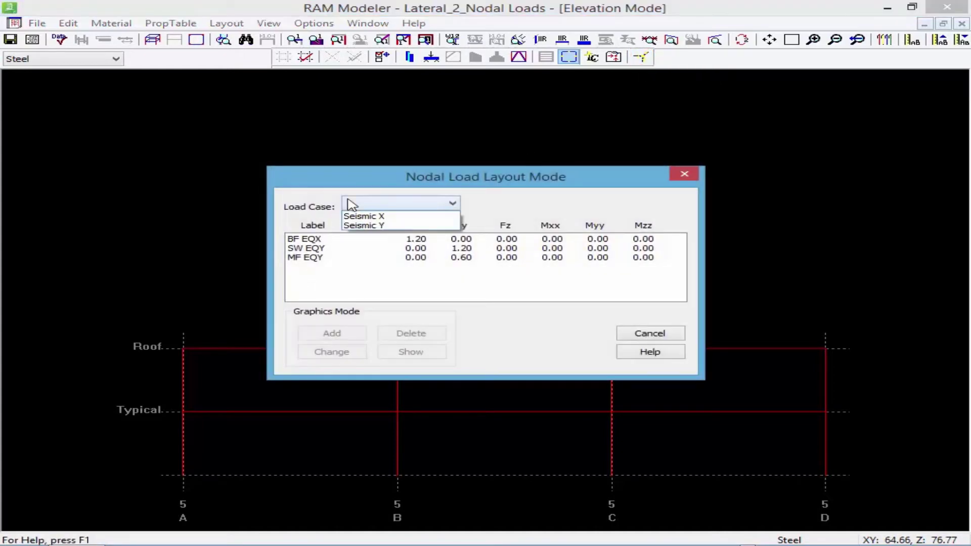
click(354, 225)
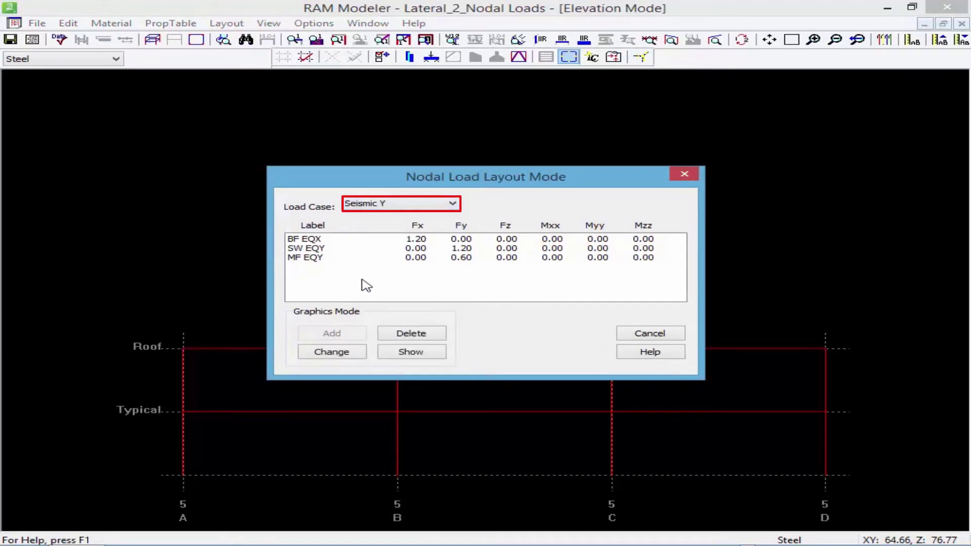
click(304, 258)
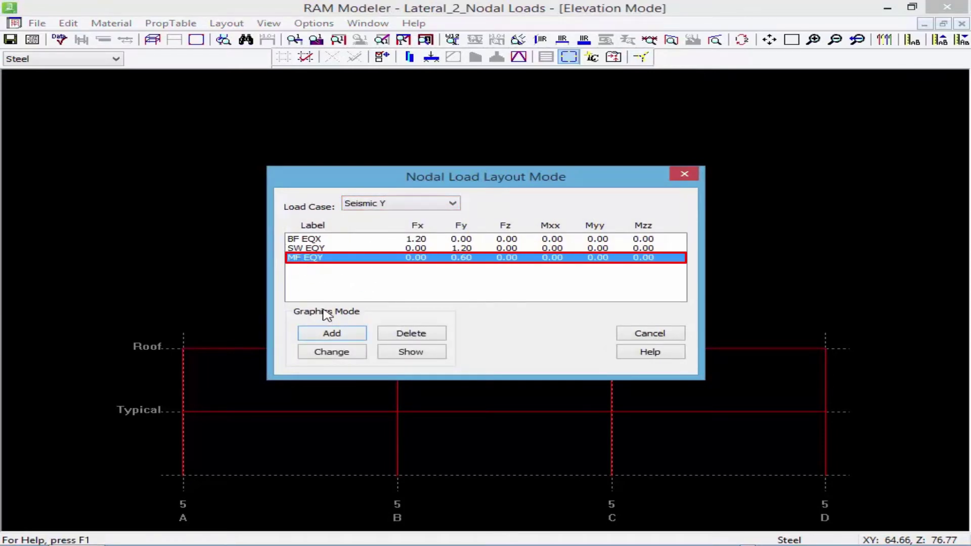
click(324, 332)
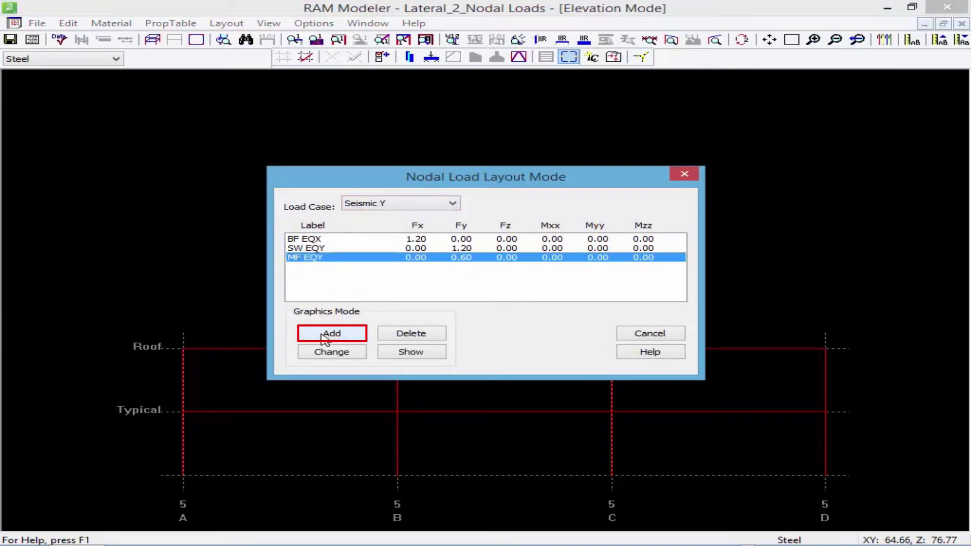
click(185, 348)
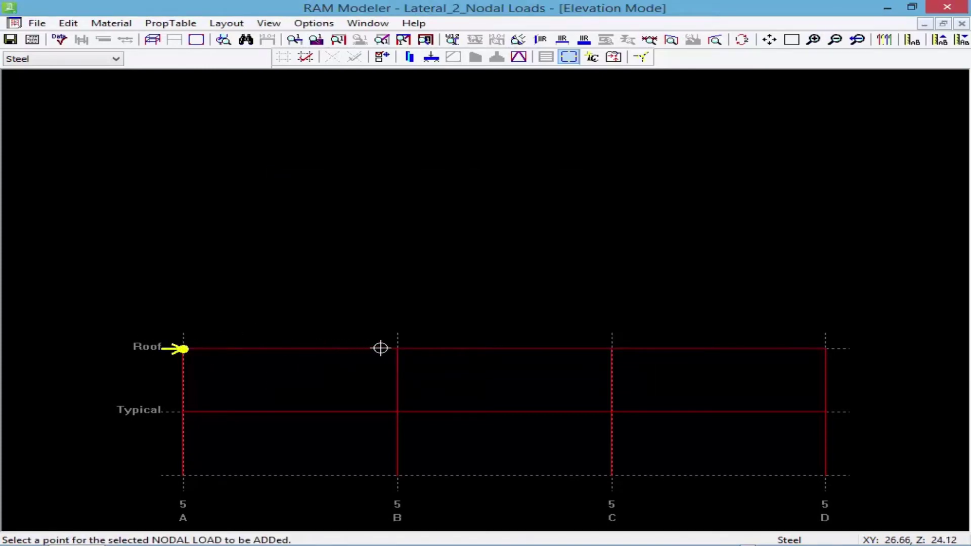
click(397, 349)
click(611, 348)
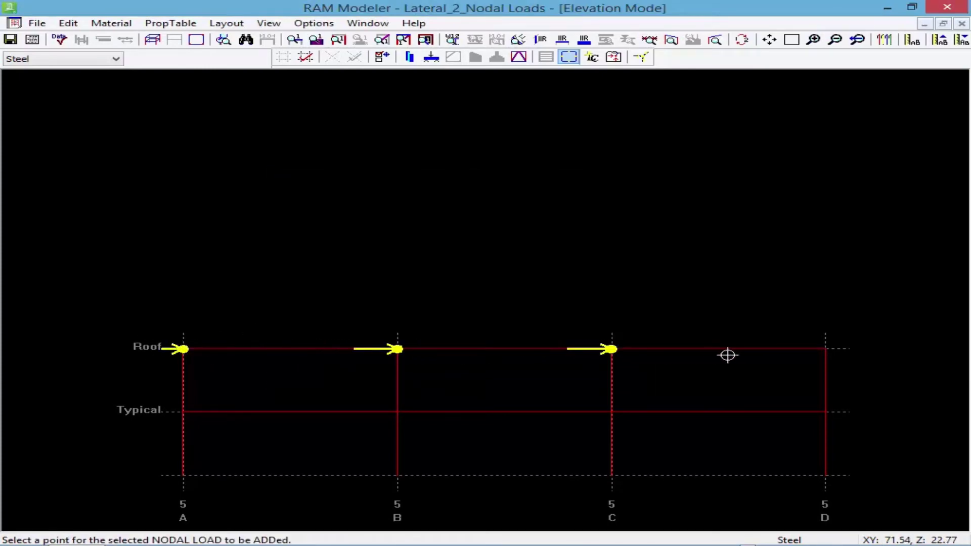
click(825, 348)
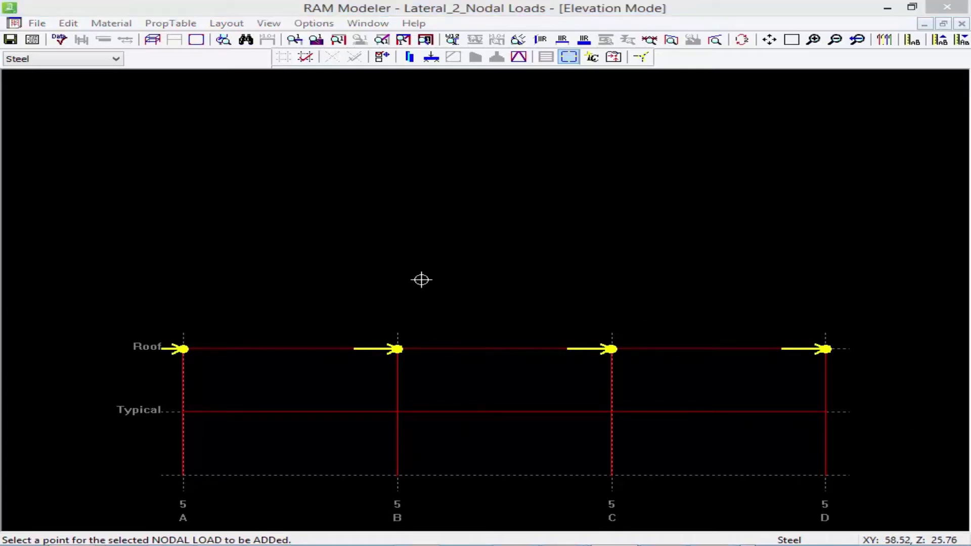
- Return to the floor plan and open the elevation of the braced frame along grid D
click(196, 40)
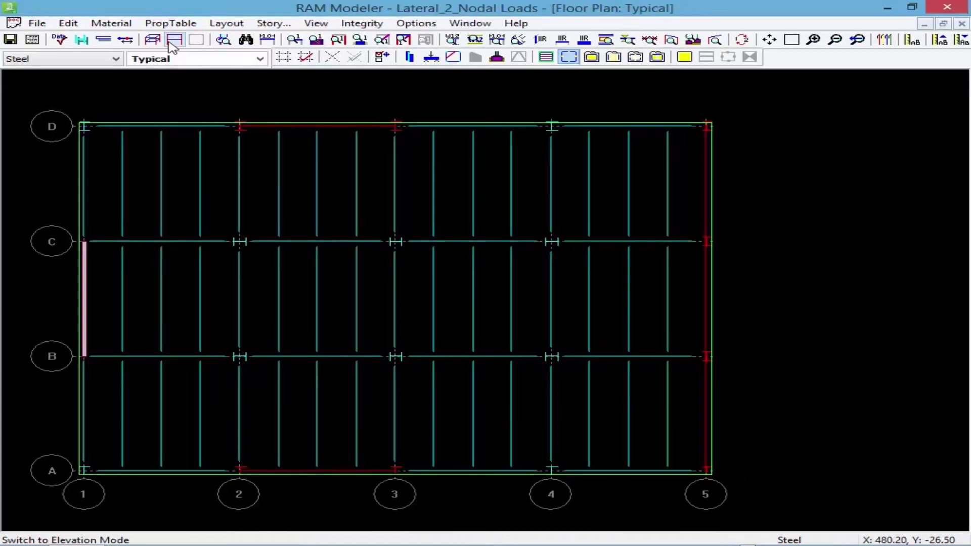
click(174, 40)
click(294, 126)
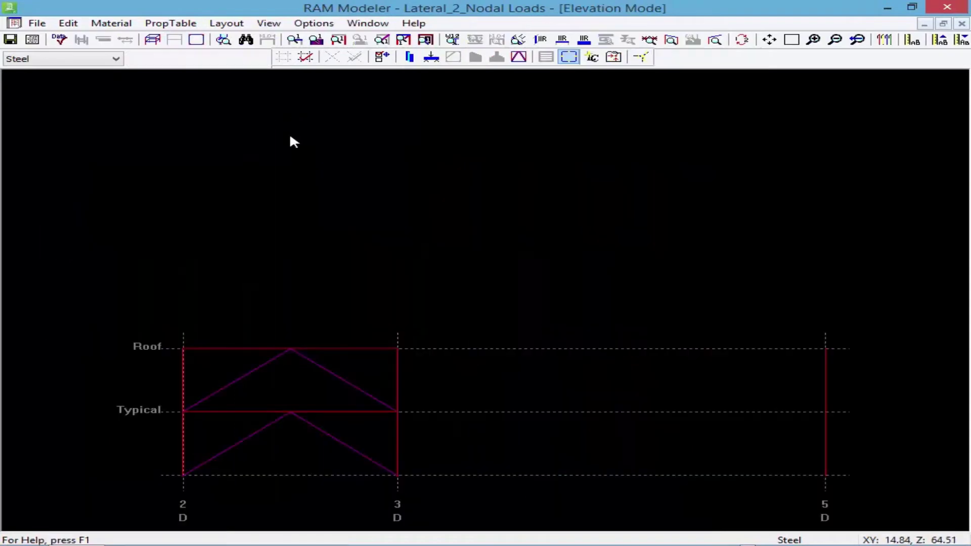
- Place BF EQX nodal loads for the Seismic X case at the Roof-level nodes of the grid D braced frame at grids 2 and 3
click(641, 57)
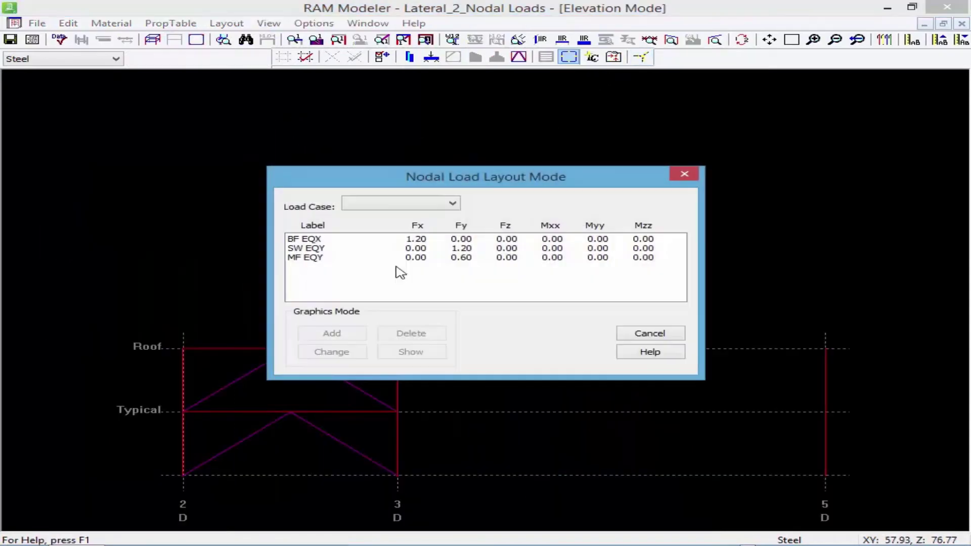
click(353, 205)
click(348, 215)
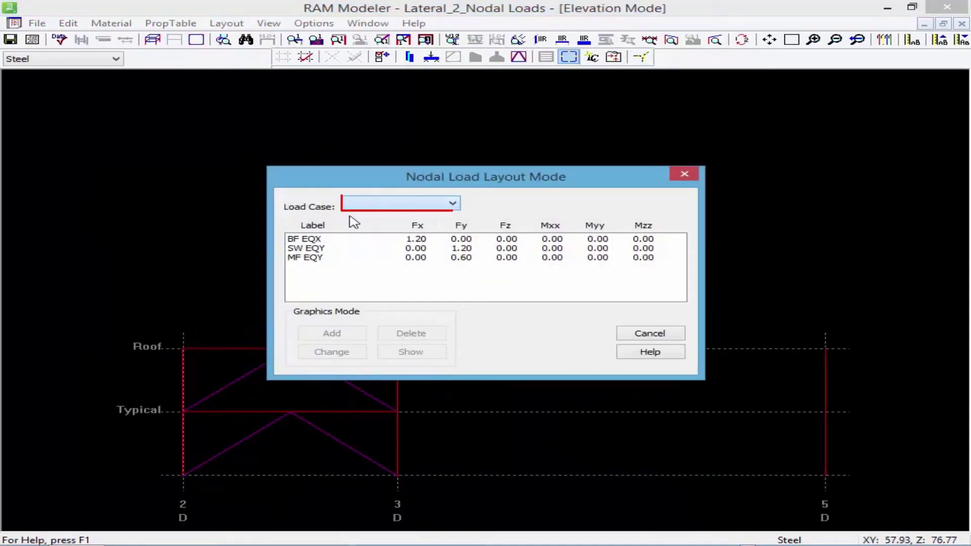
click(317, 241)
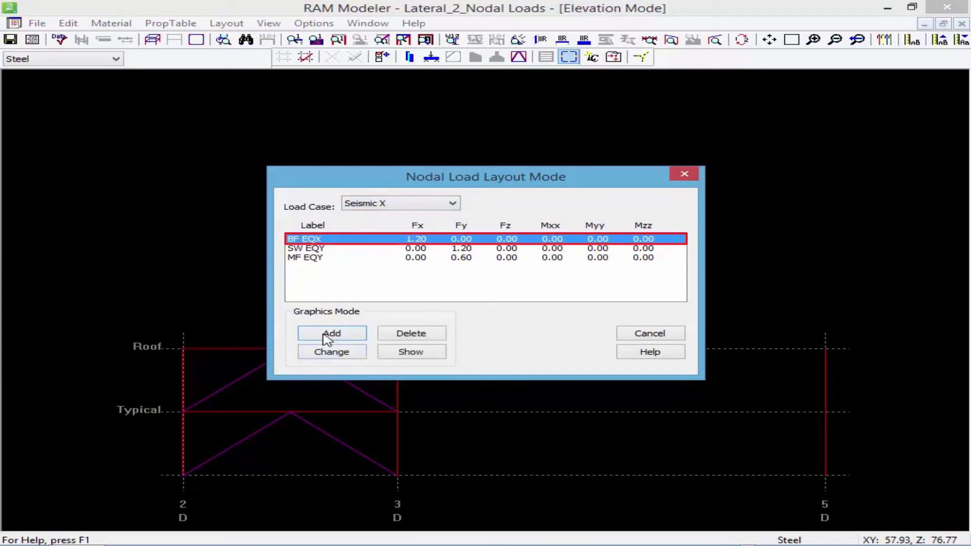
click(327, 336)
click(199, 347)
click(391, 348)
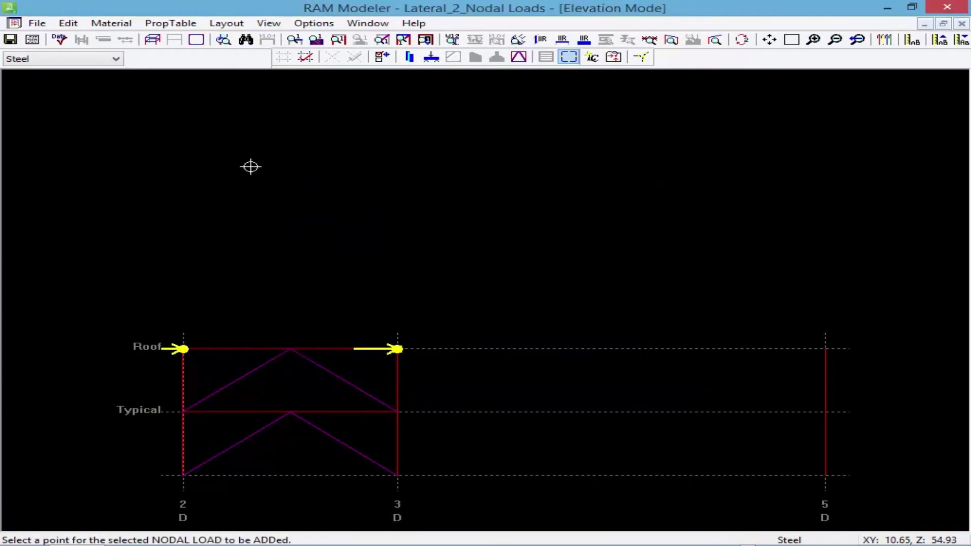
- Return to the floor plan and open the elevation of the braced frame along grid A
click(195, 41)
click(174, 39)
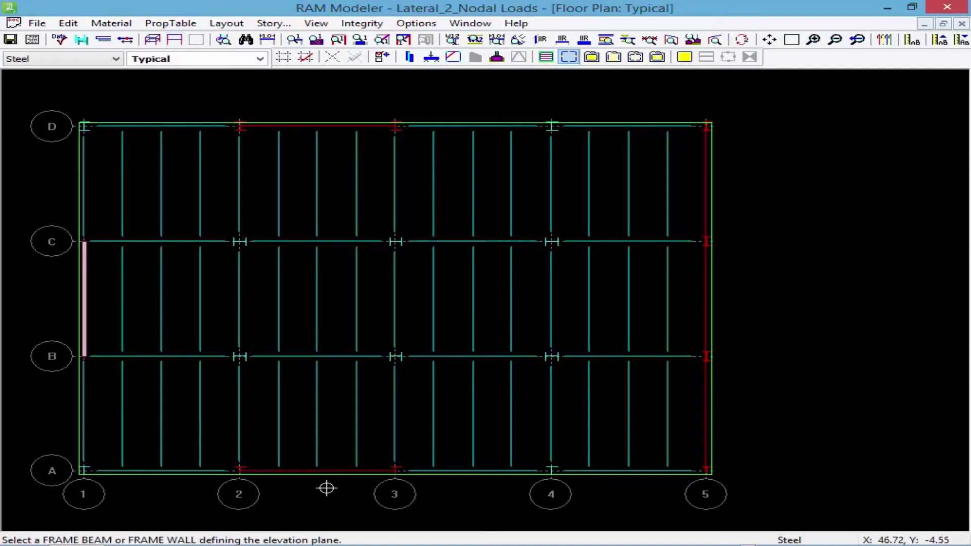
click(334, 471)
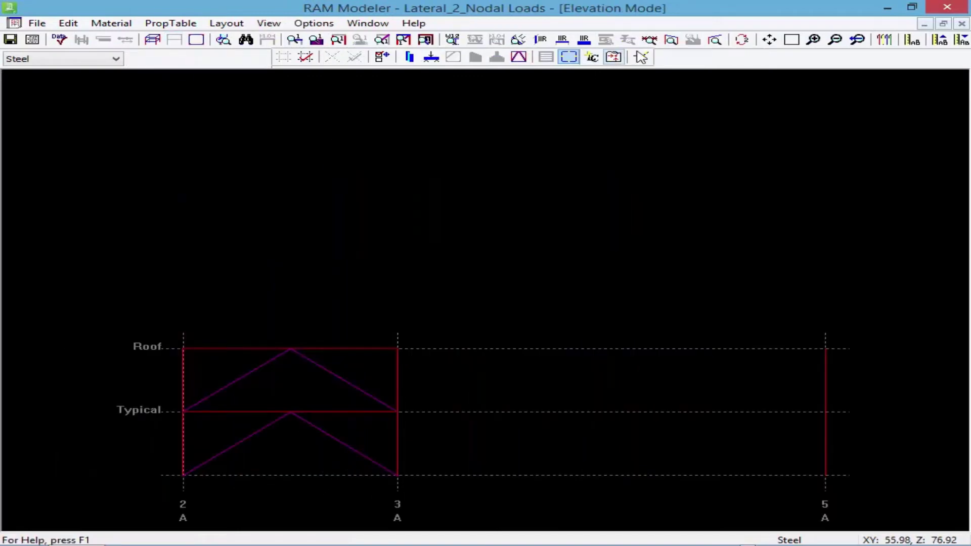
- Place BF EQX nodal loads for the Seismic X case at the Roof-level nodes of the grid A braced frame at grids 2 and 3
click(641, 56)
click(354, 203)
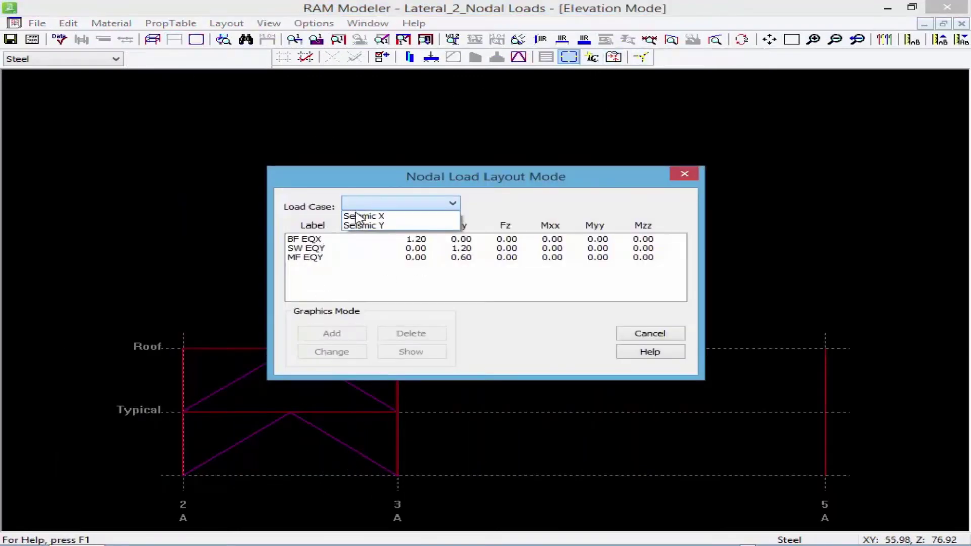
click(356, 215)
click(323, 239)
click(334, 333)
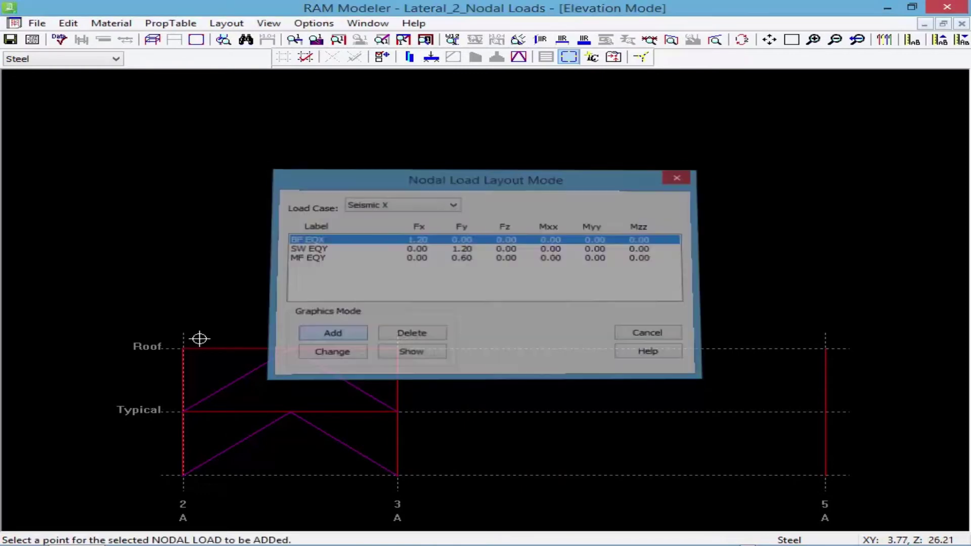
click(181, 351)
click(397, 348)
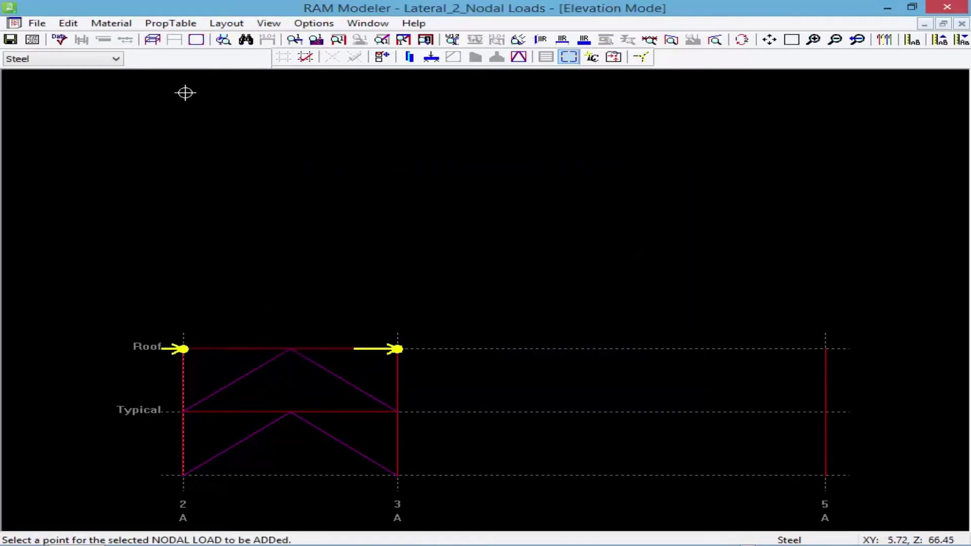
- Save the model and exit RAM Modeler to return to RAM Manager
click(10, 40)
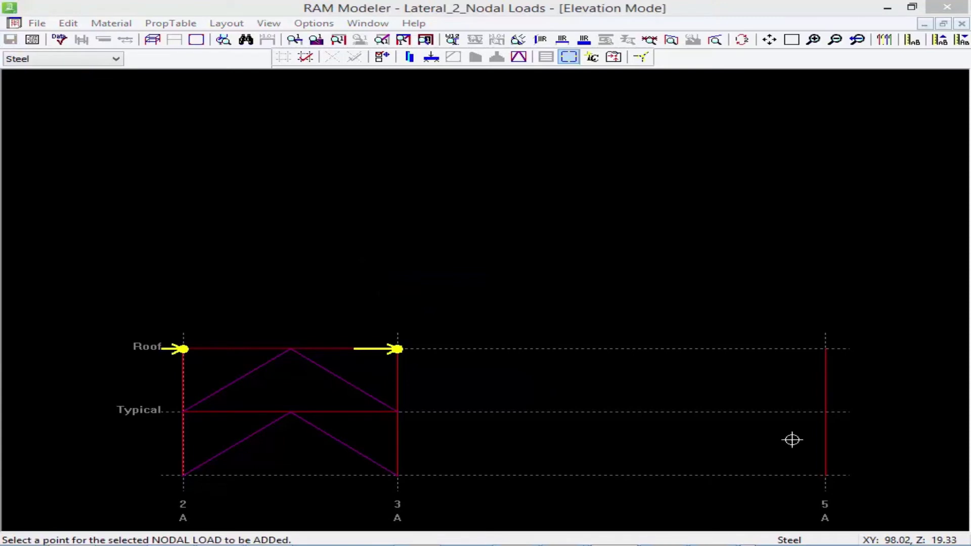
click(37, 24)
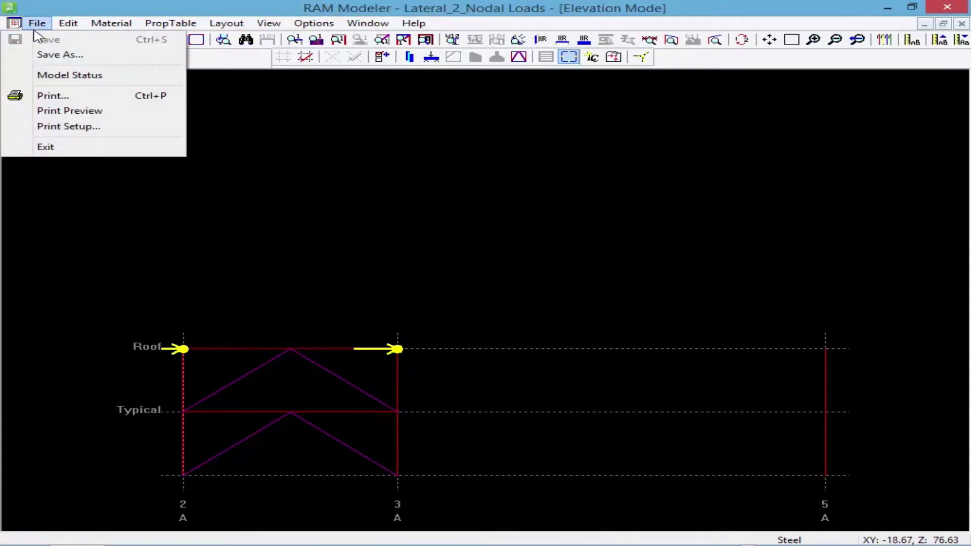
click(60, 147)
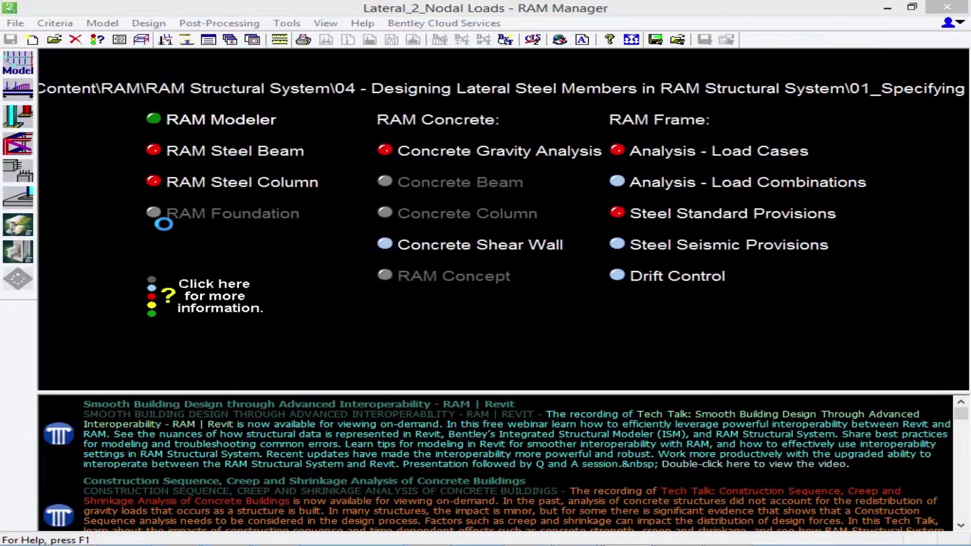
- Open RAM Steel Beam, generate the framing tables with Design All performed automatically after framing, and return to RAM Manager
click(18, 89)
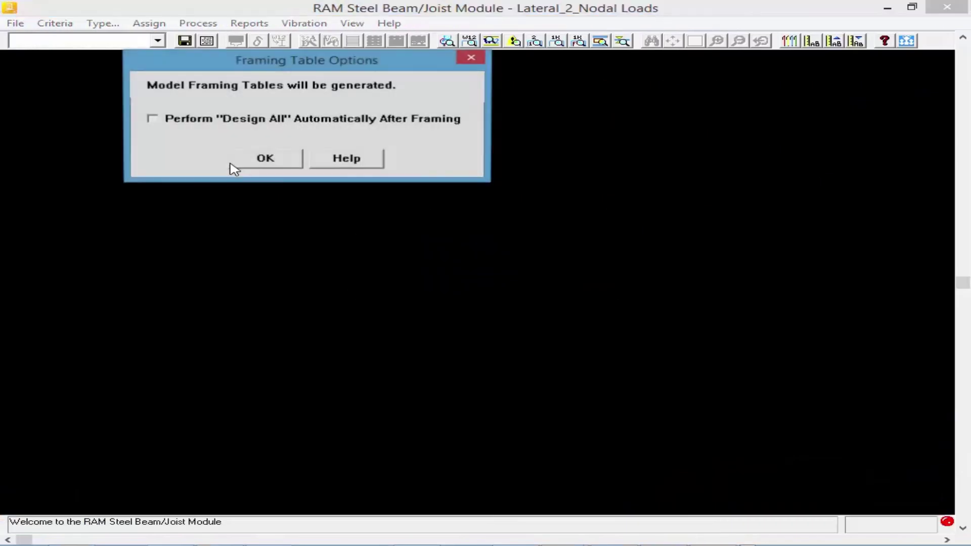
click(152, 120)
click(238, 158)
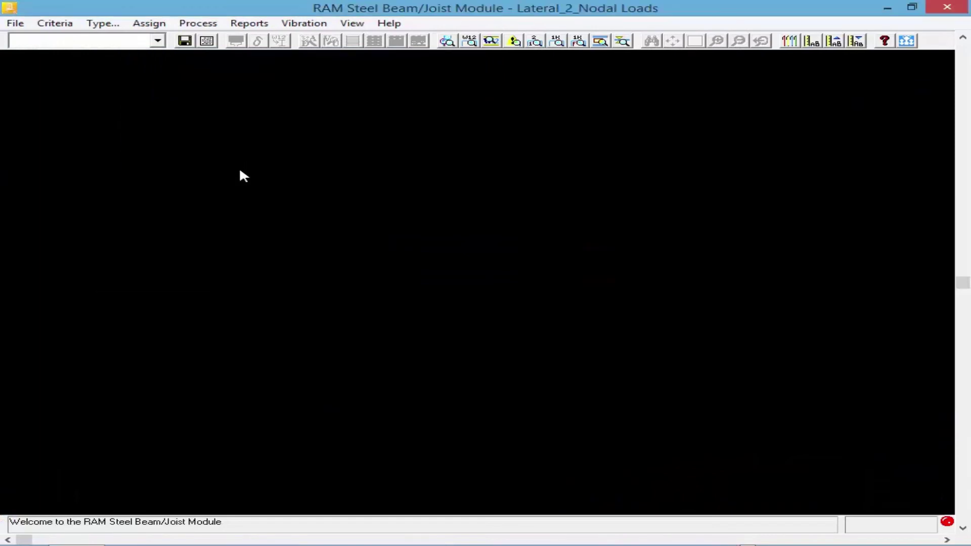
click(15, 25)
click(46, 99)
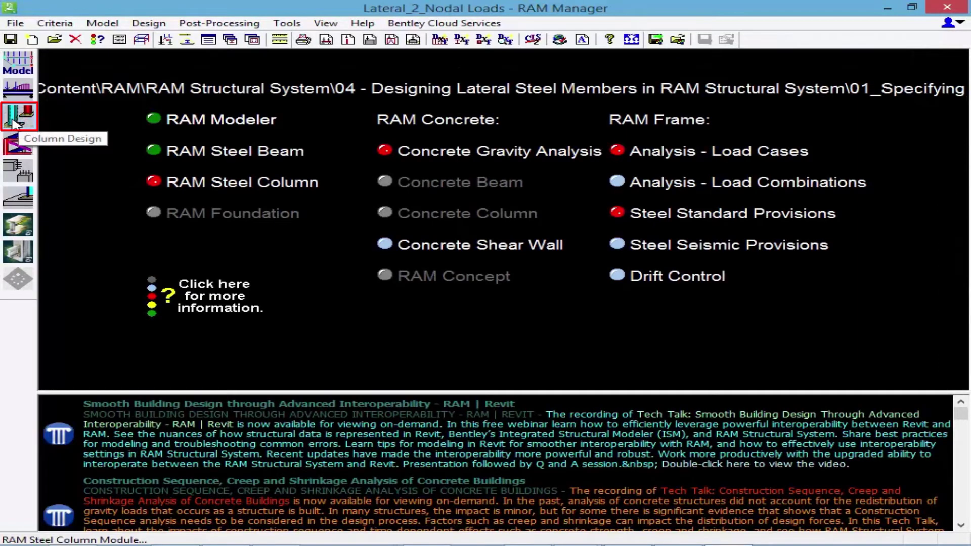
- Open RAM Steel Column, run Design All on the columns, and return to RAM Manager
click(23, 124)
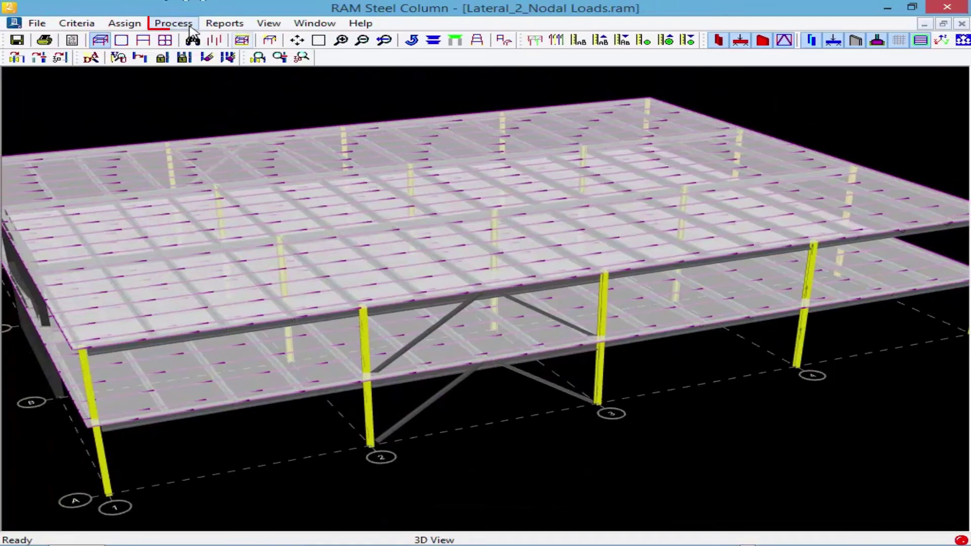
click(182, 23)
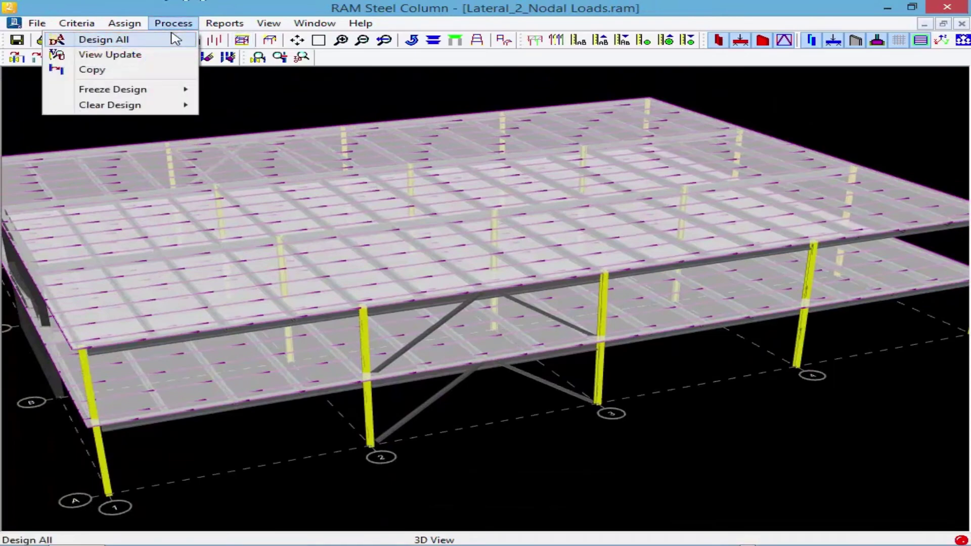
click(174, 39)
click(37, 23)
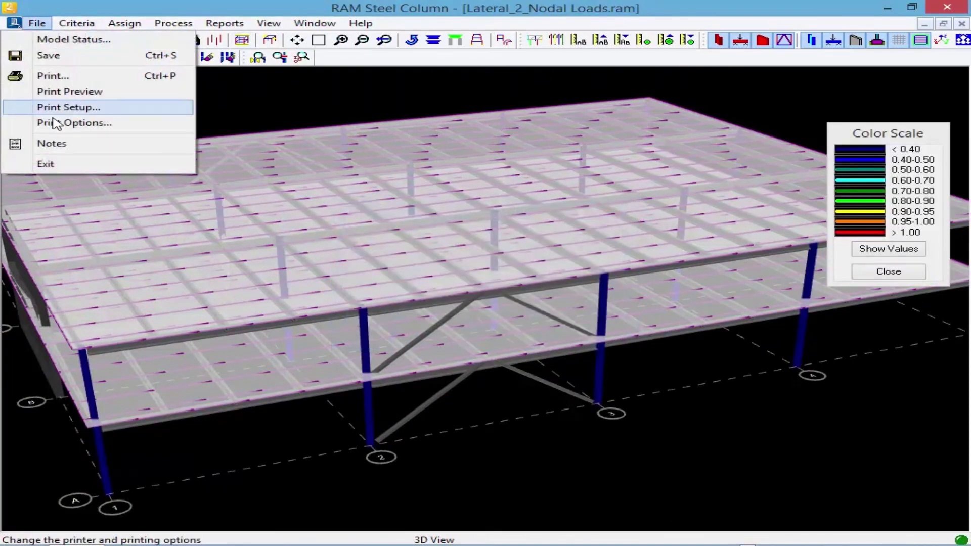
click(44, 162)
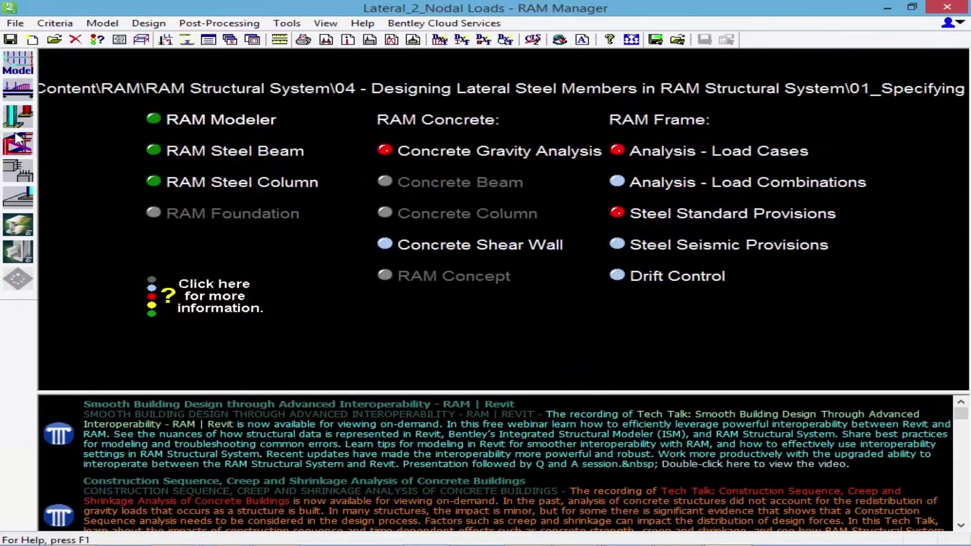
- In RAM Frame, add a seismic merged load case labelled Seismic X Merge, combining story forces EQ_ASCE710_X_NoE_F with the Seismic X nodal case
click(18, 144)
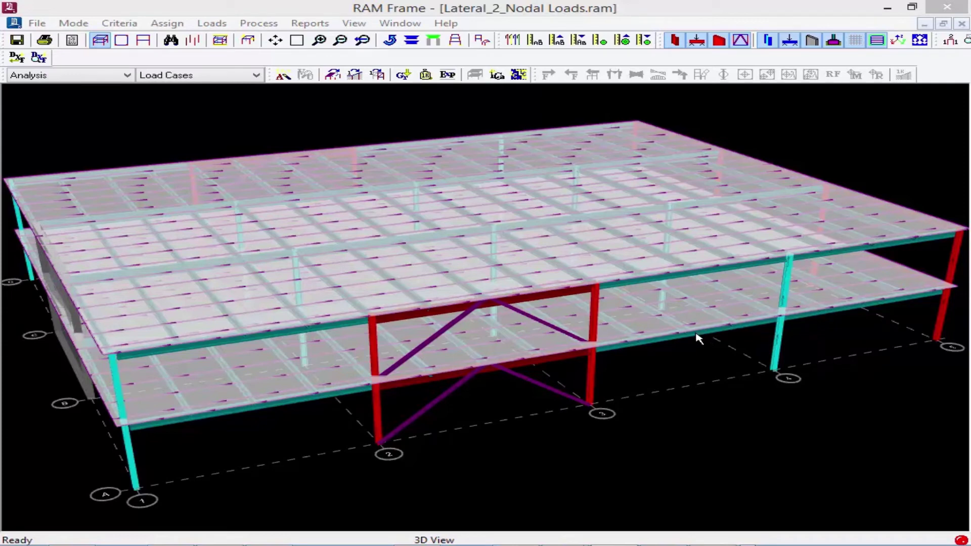
click(205, 26)
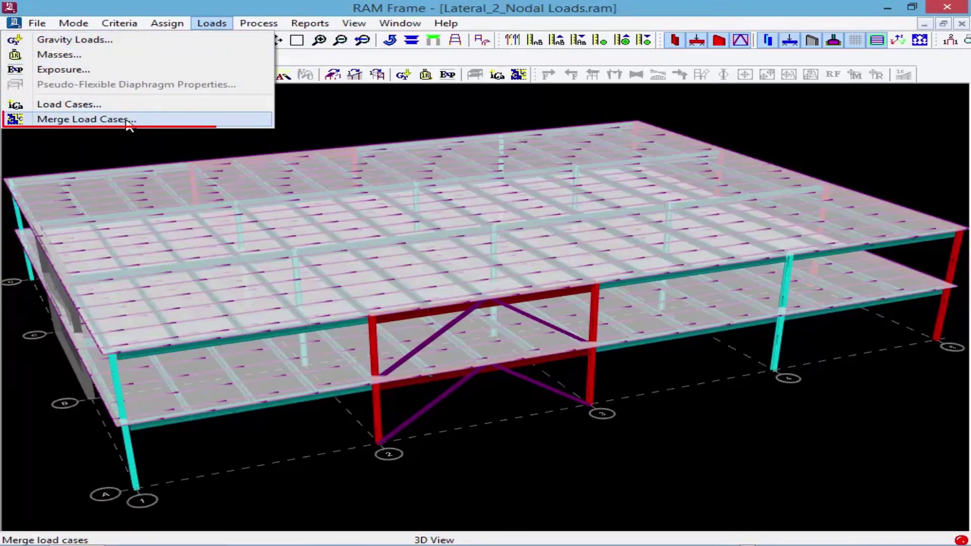
click(127, 120)
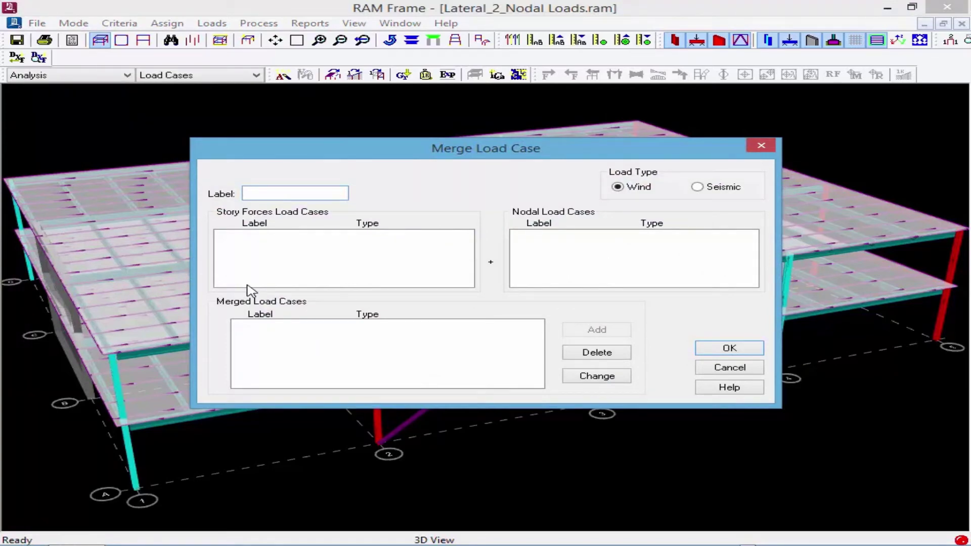
text(Seismic X Merge)
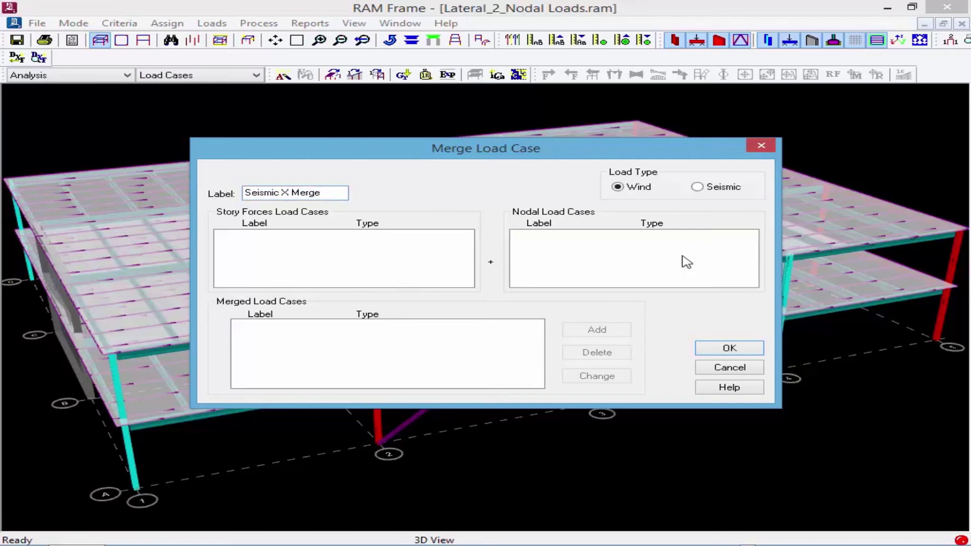
click(716, 190)
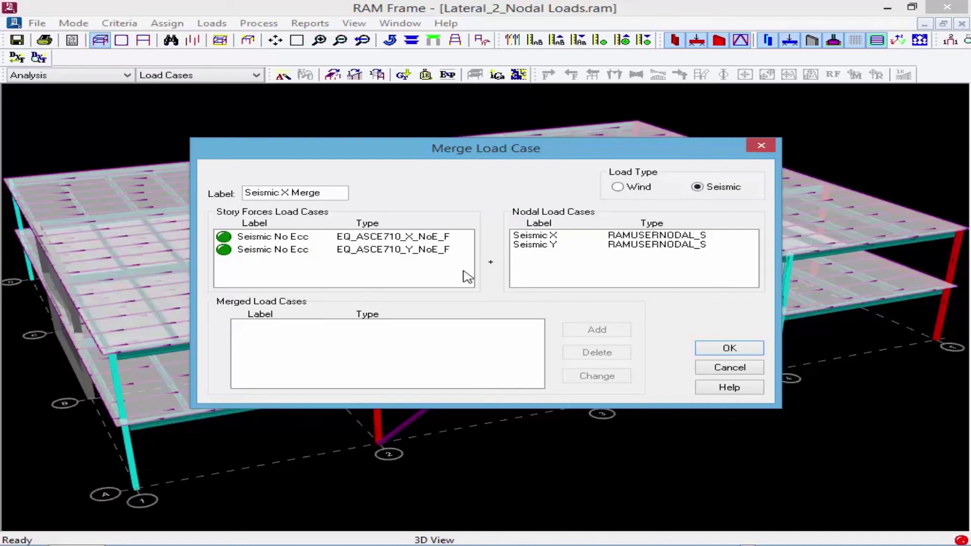
click(312, 238)
click(546, 237)
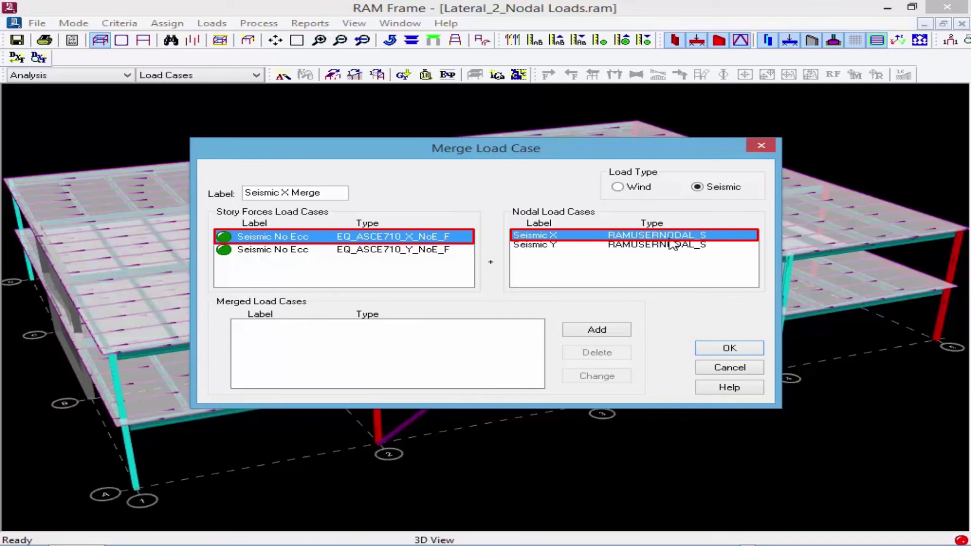
click(597, 331)
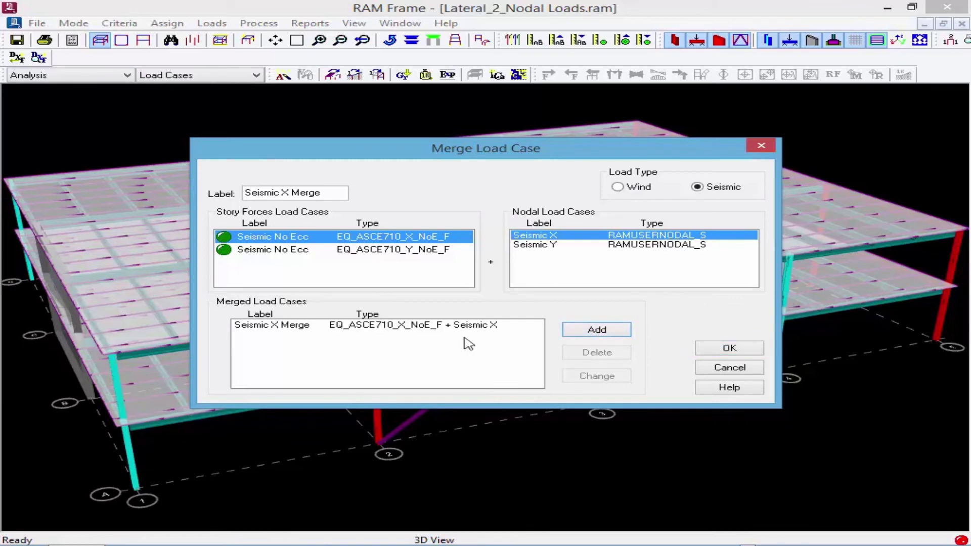
- Add a second merged load case labelled Seismic Y Merge, combining EQ_ASCE710_Y_NoE_F with the Seismic Y nodal case, and accept the merged cases
click(303, 191)
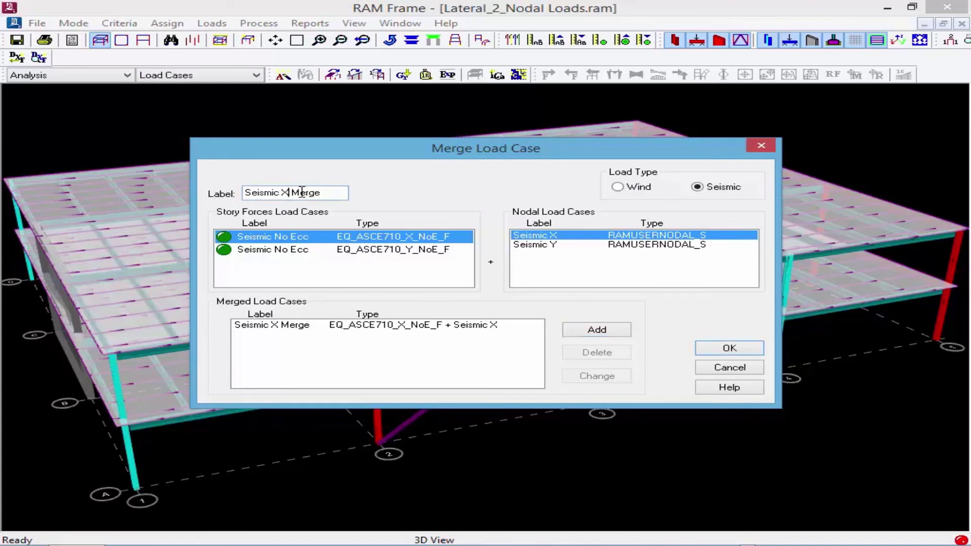
double_click(284, 193)
text(Y)
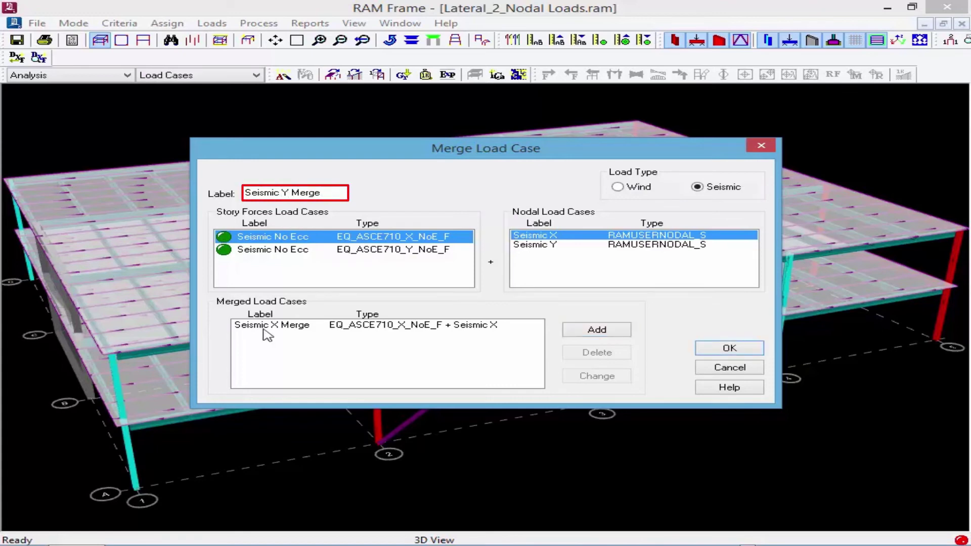
click(289, 250)
click(554, 244)
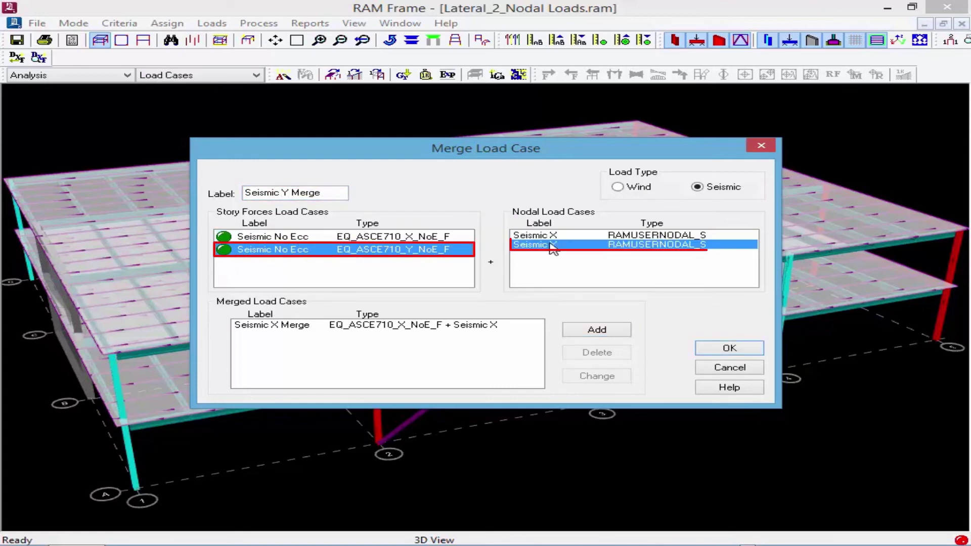
click(589, 329)
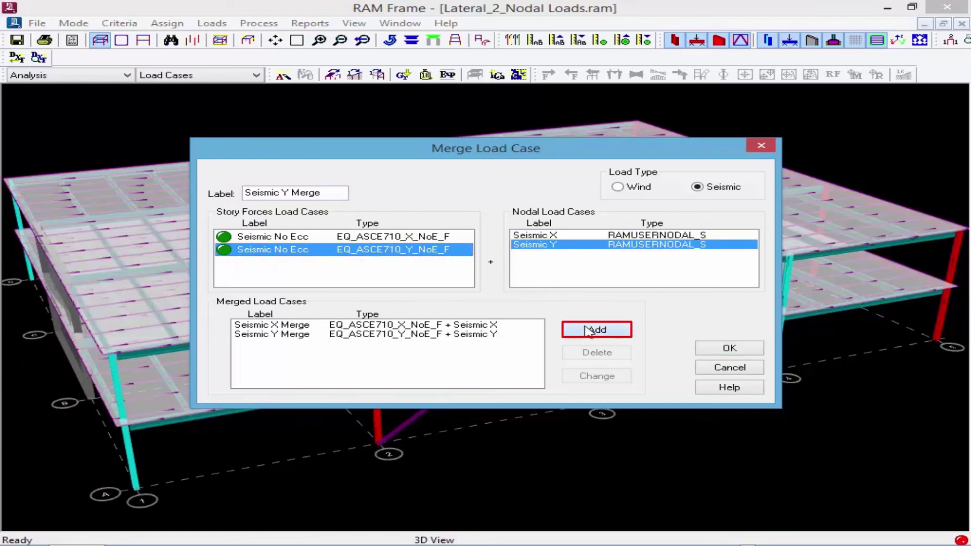
click(721, 349)
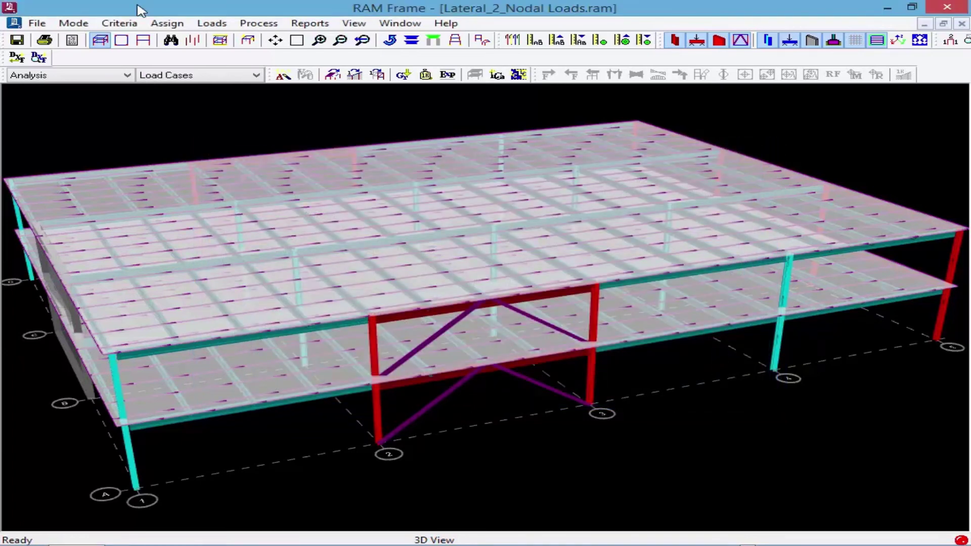
- Analyze all load cases, including Seismic X Merge and Seismic Y Merge, and dismiss the analysis and meshing messages
click(283, 75)
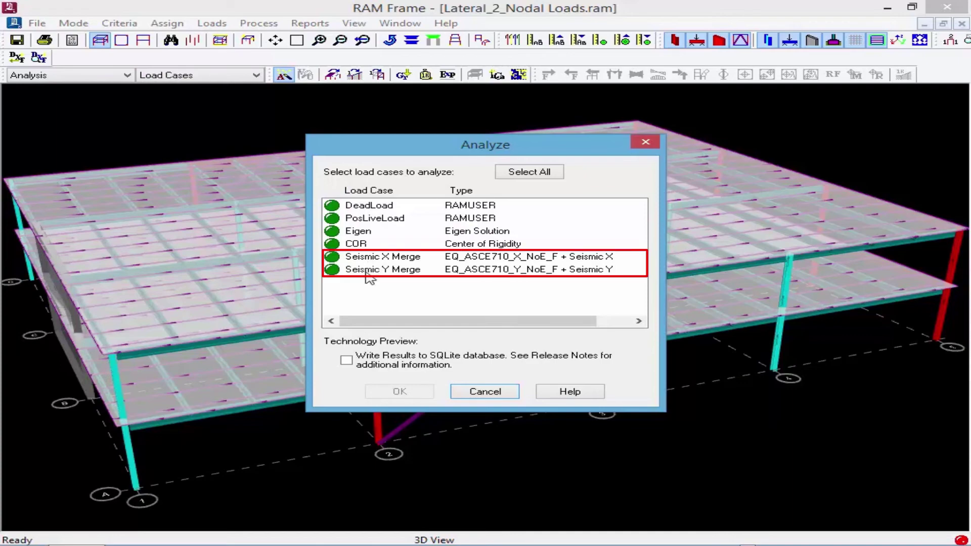
click(516, 176)
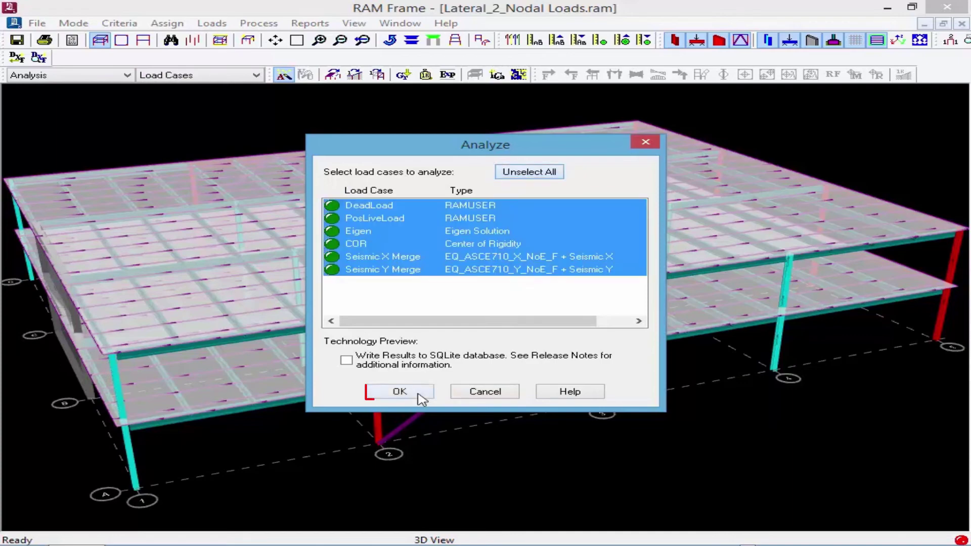
click(399, 392)
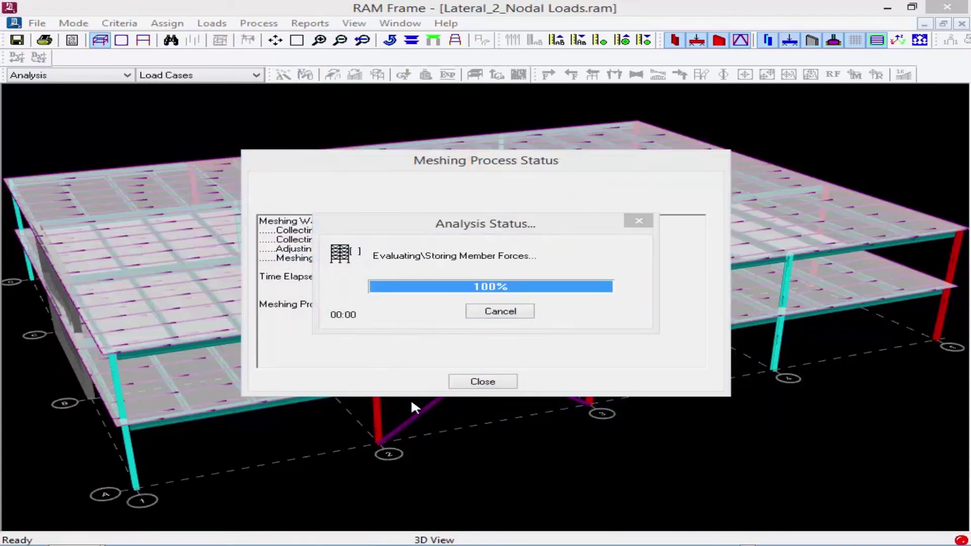
click(589, 332)
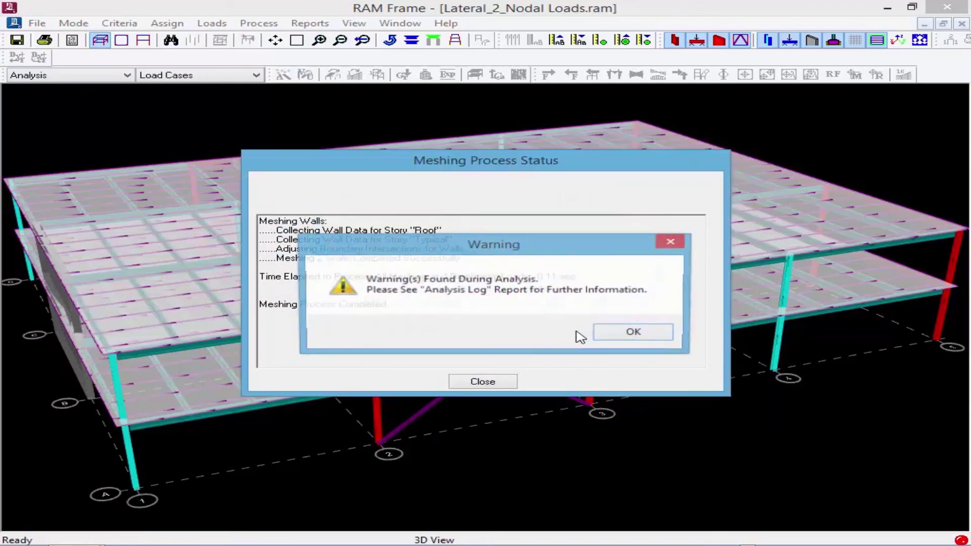
click(661, 334)
click(563, 338)
click(482, 381)
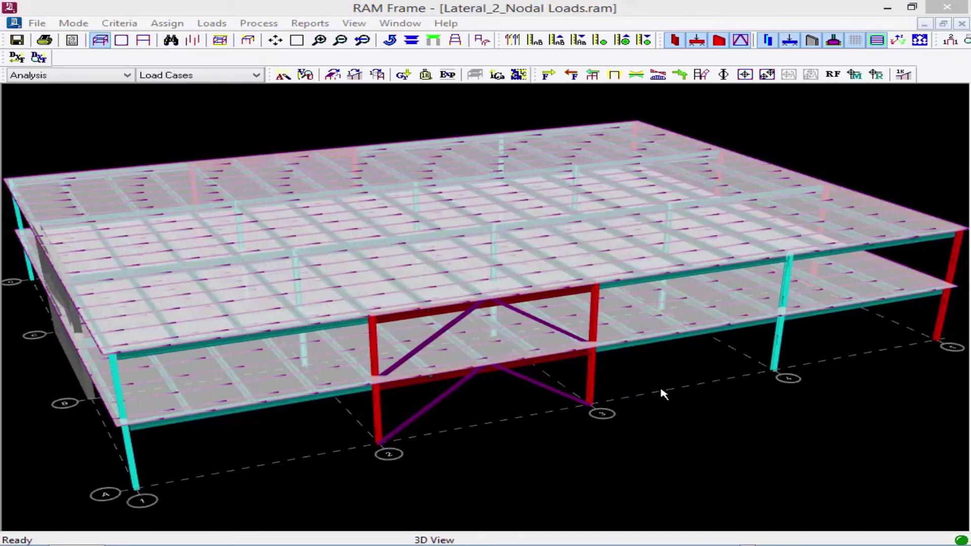
- Display the applied story forces for the Seismic Y Merge load case on the 3D model, with magnitudes and coordinates shown
click(246, 25)
mouse_move(214, 75)
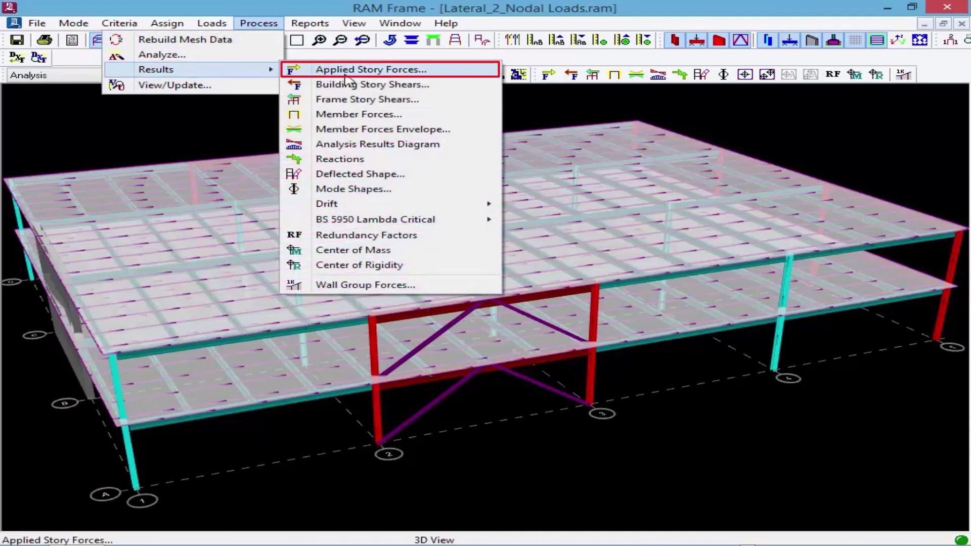
click(346, 75)
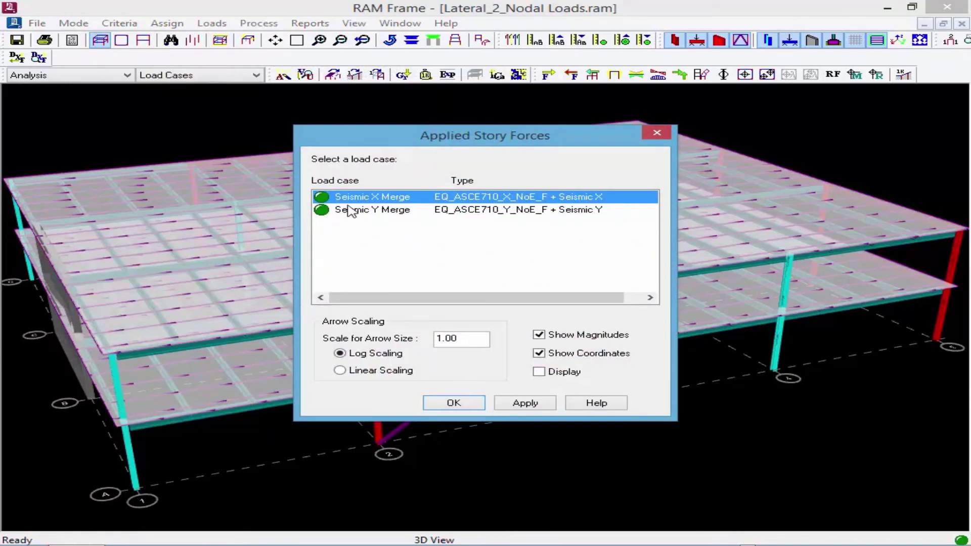
click(348, 209)
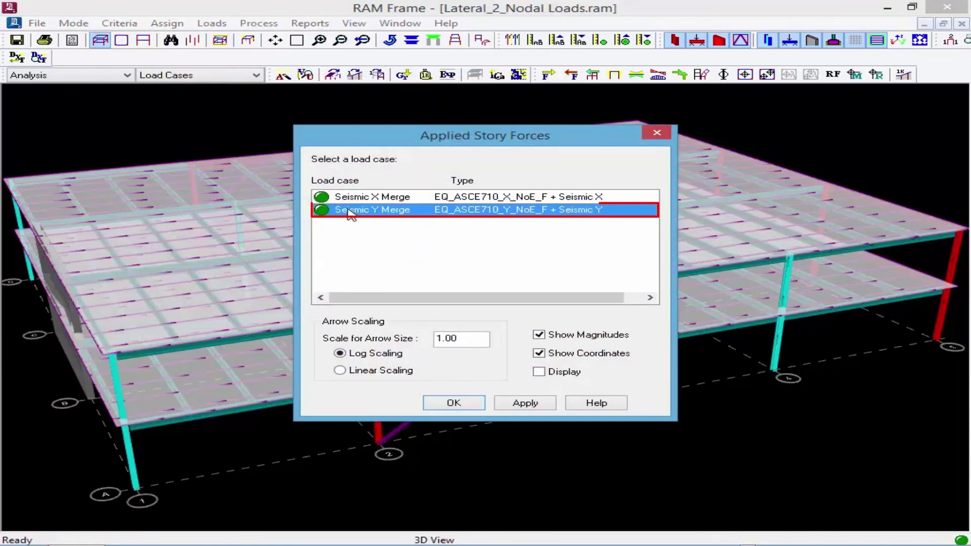
click(538, 372)
click(516, 402)
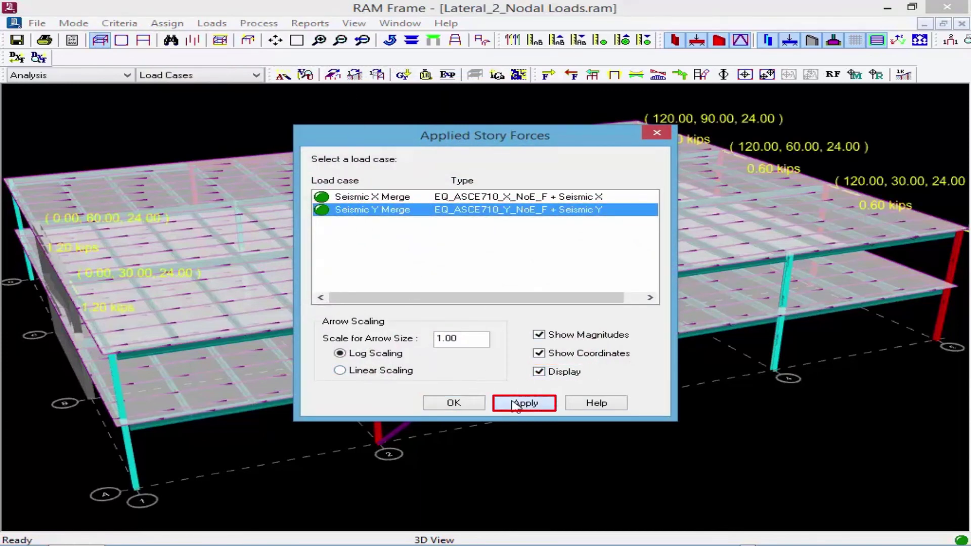
click(451, 403)
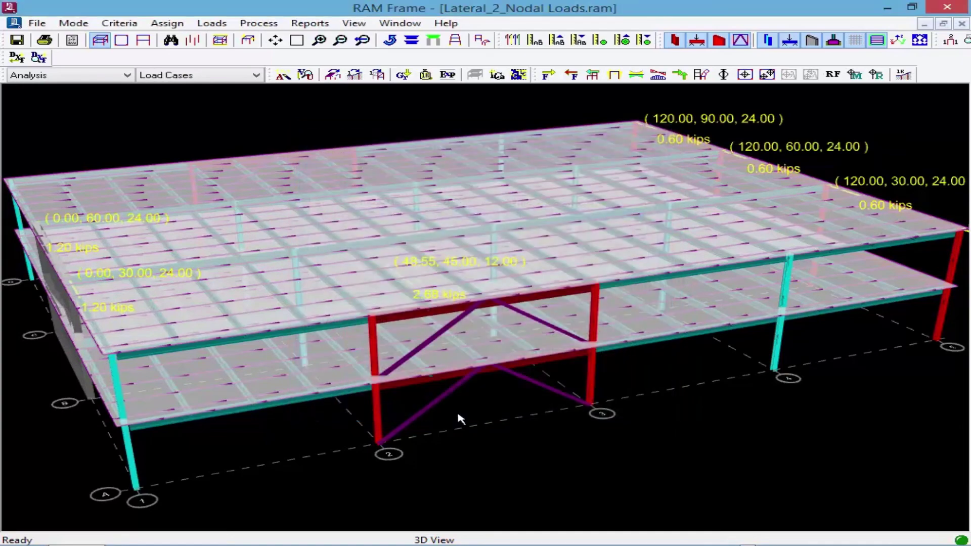